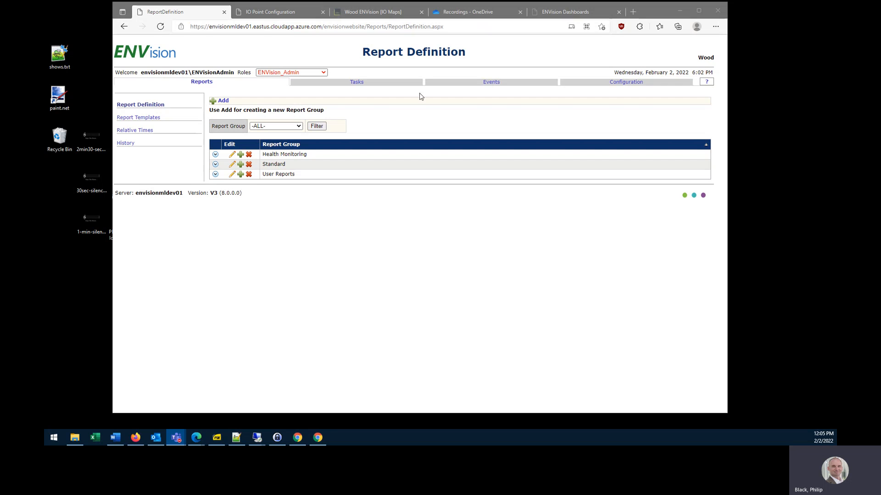
Add a new process value in the configuration and name it _A_DEMO_PV.
{"action": "left_click", "coordinate": [595, 86]}
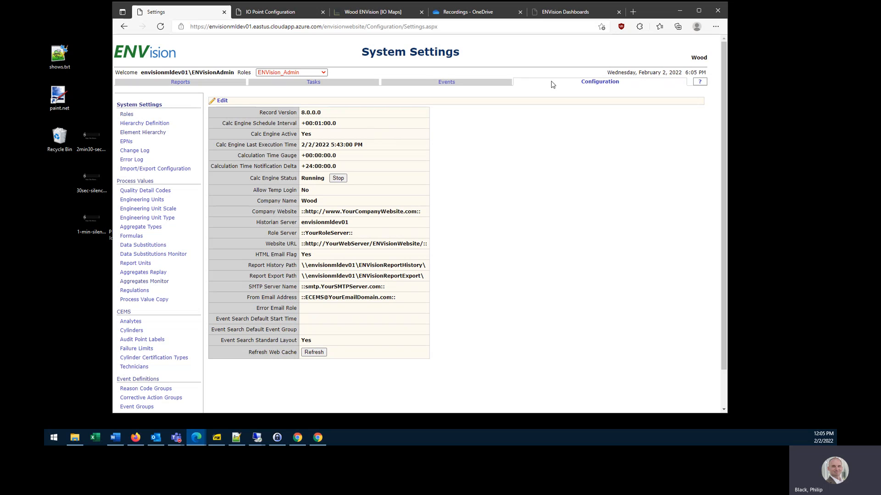
{"action": "left_click", "coordinate": [137, 181]}
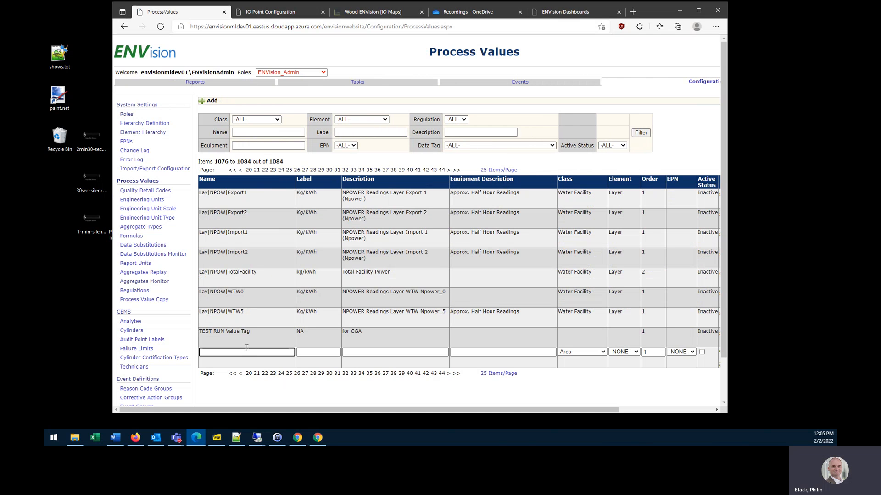
{"action": "left_click", "coordinate": [247, 349]}
{"action": "type", "text": "_D"}
{"action": "key", "text": "BackSpace"}
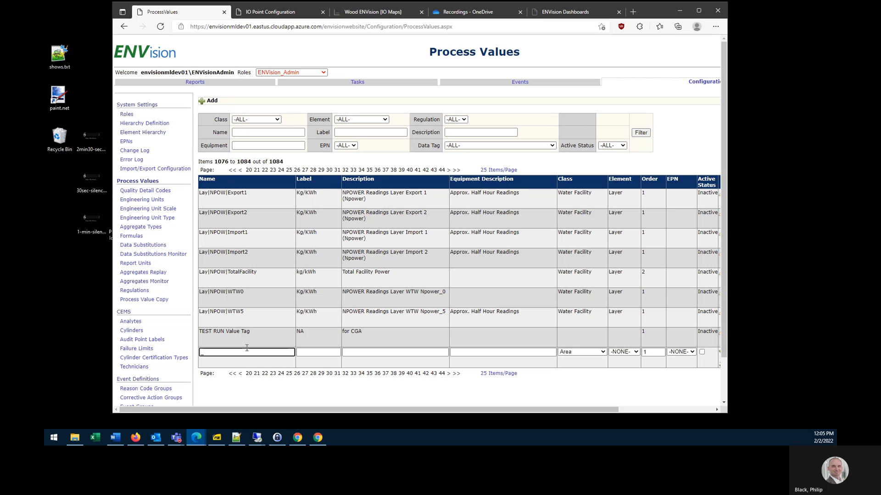
{"action": "type", "text": "A_DEMO_PV"}
Give the new process value the label TI101 and the description "Demo process value".
{"action": "left_click", "coordinate": [302, 352]}
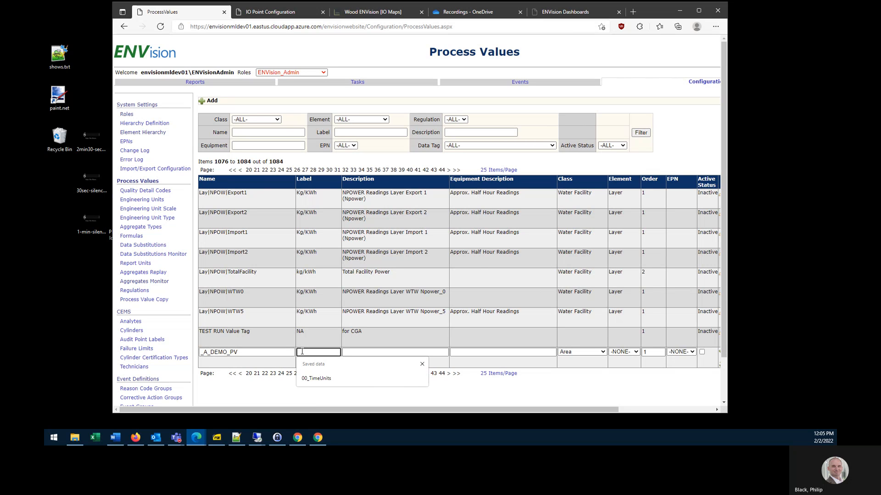
{"action": "type", "text": "P_101"}
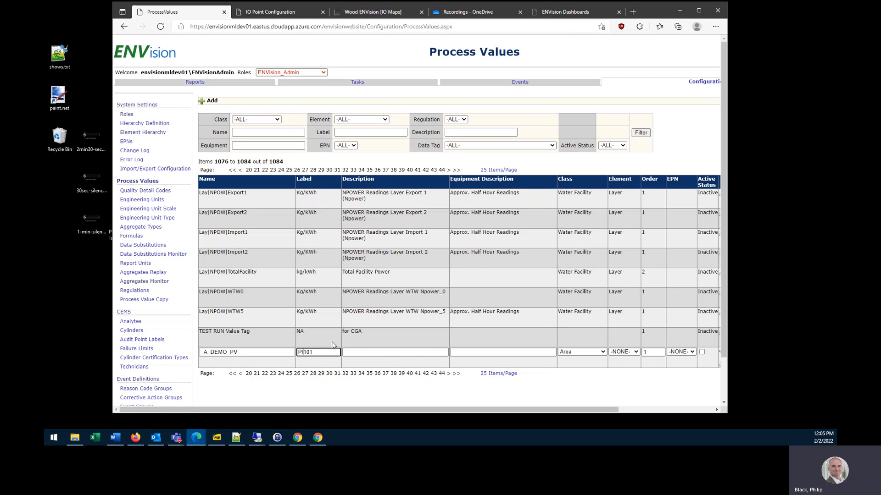
{"action": "key", "text": "shift+Right"}
{"action": "type", "text": "T"}
{"action": "left_click", "coordinate": [356, 352]}
{"action": "type", "text": "Demo"}
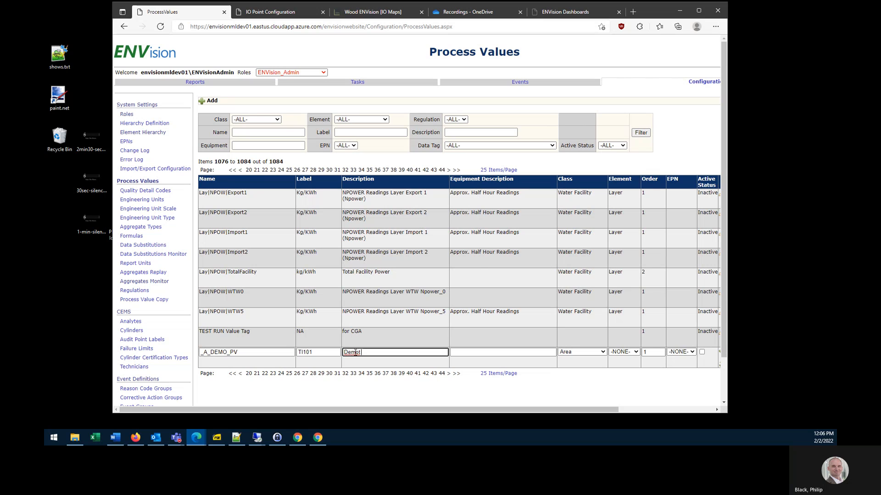
{"action": "type", "text": " process value"}
{"action": "key", "text": "Tab"}
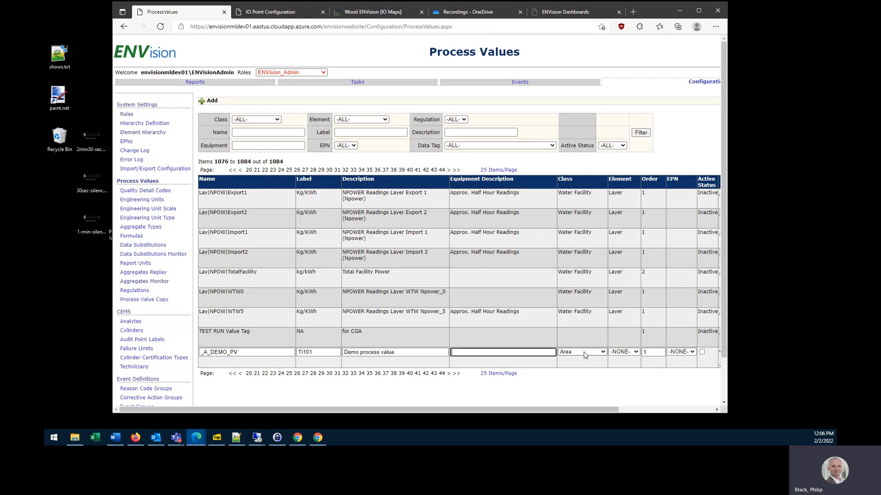
Assign the new process value to the Olefins 1 element, make it active and save it, declining the browser's offer to store the form data.
{"action": "left_click", "coordinate": [624, 352]}
{"action": "left_click", "coordinate": [631, 361]}
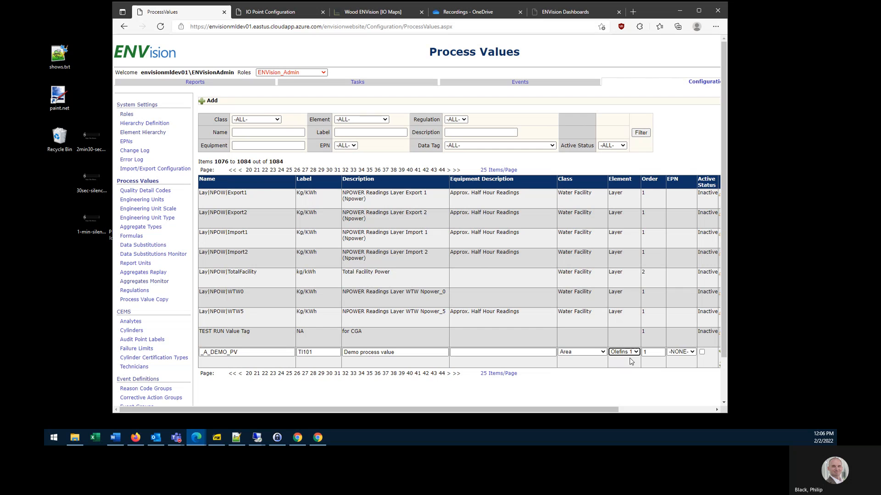
{"action": "left_click_drag", "start_coordinate": [616, 410], "coordinate": [672, 412]}
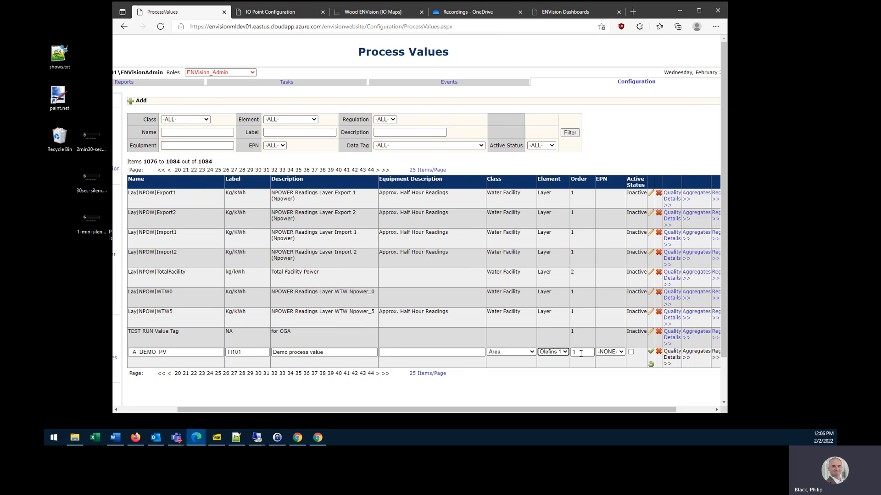
{"action": "left_click", "coordinate": [631, 353]}
{"action": "left_click", "coordinate": [651, 352]}
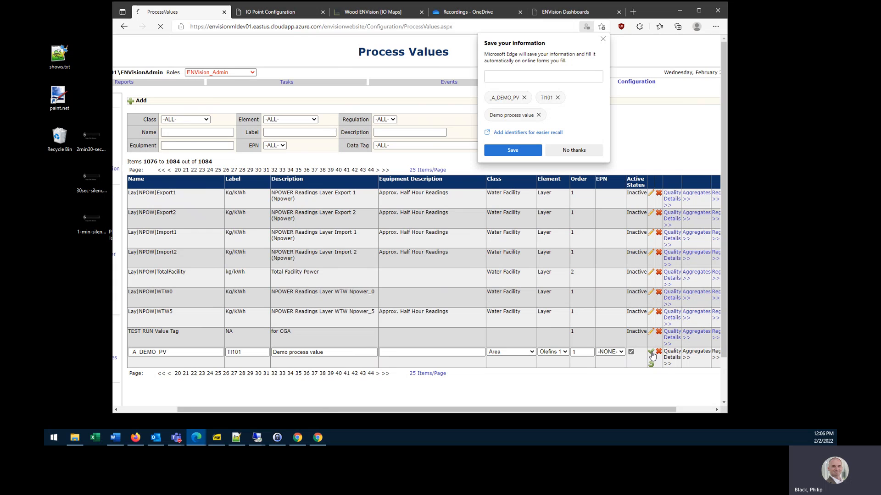
{"action": "left_click", "coordinate": [570, 154]}
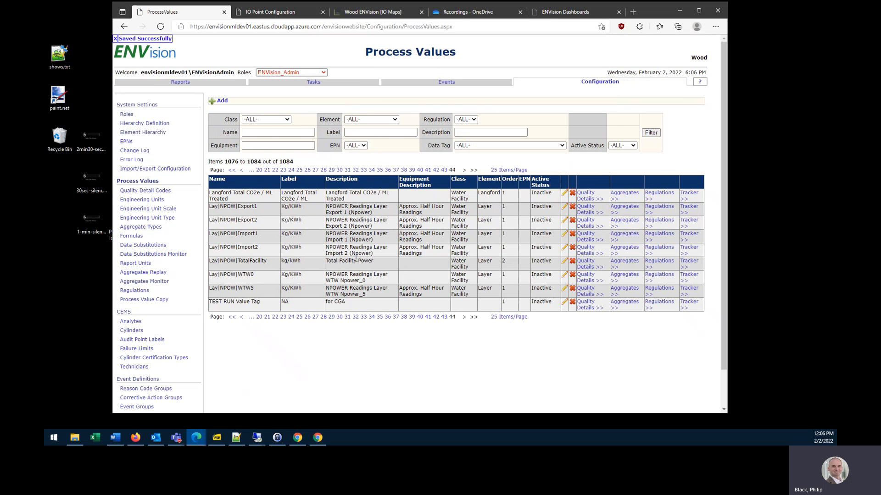
Find _A_DEMO_PV on the first page of process values and open its aggregates.
{"action": "left_click", "coordinate": [232, 171]}
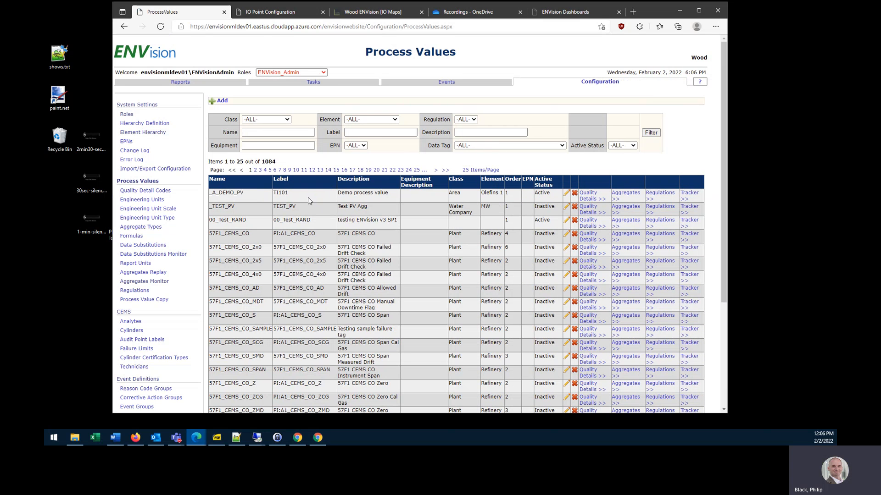
{"action": "left_click_drag", "start_coordinate": [243, 193], "coordinate": [212, 192]}
{"action": "left_click", "coordinate": [250, 194]}
{"action": "left_click", "coordinate": [622, 196]}
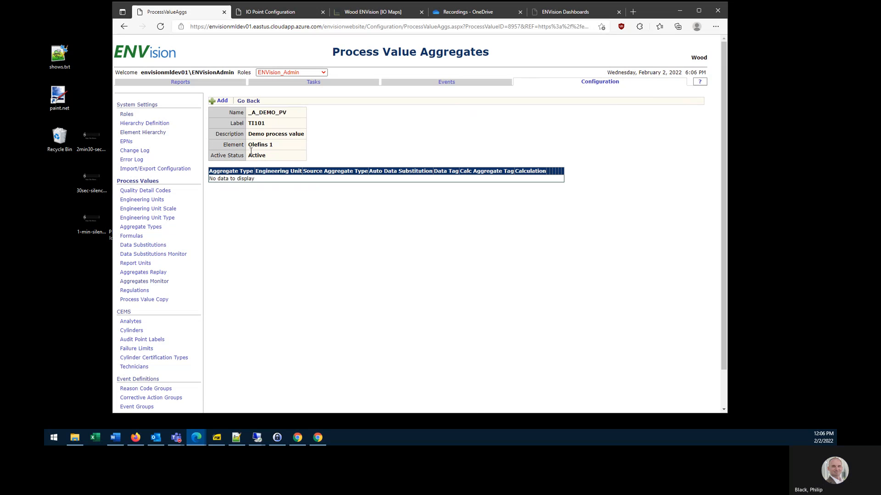
Add an aggregate to _A_DEMO_PV with the aggregate type 1 Min Snap.
{"action": "left_click", "coordinate": [223, 101]}
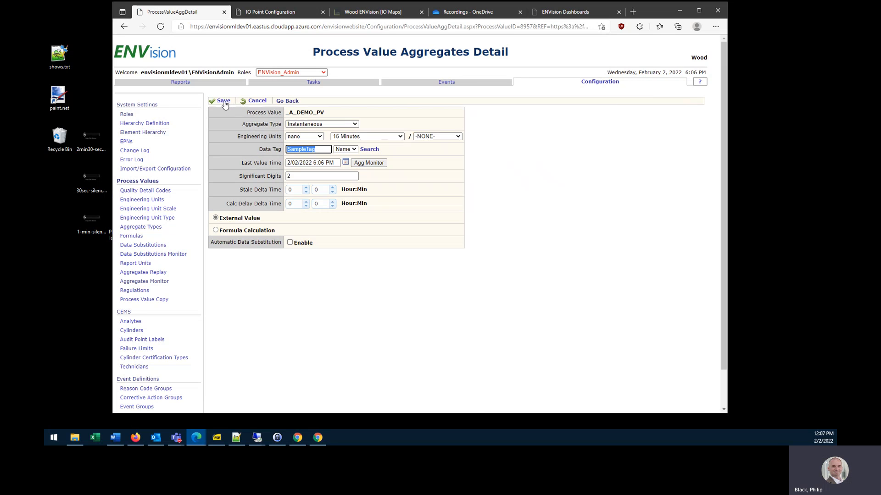
{"action": "left_click", "coordinate": [330, 125]}
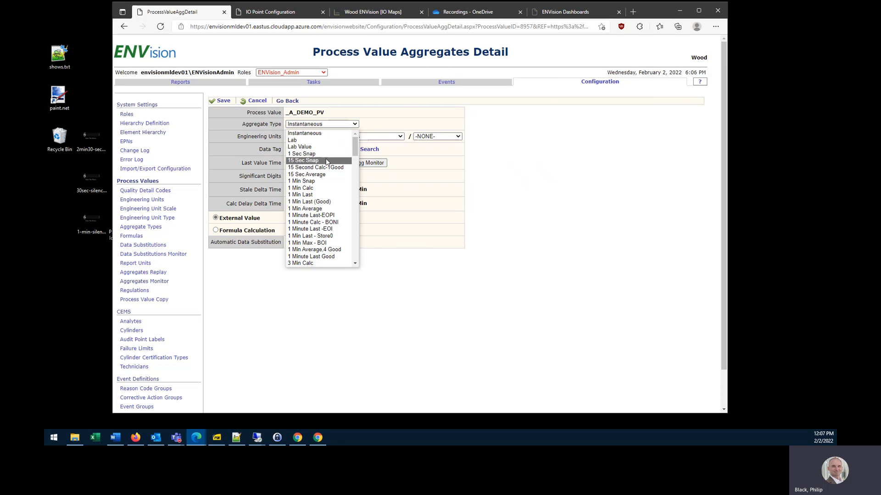
{"action": "left_click", "coordinate": [329, 182]}
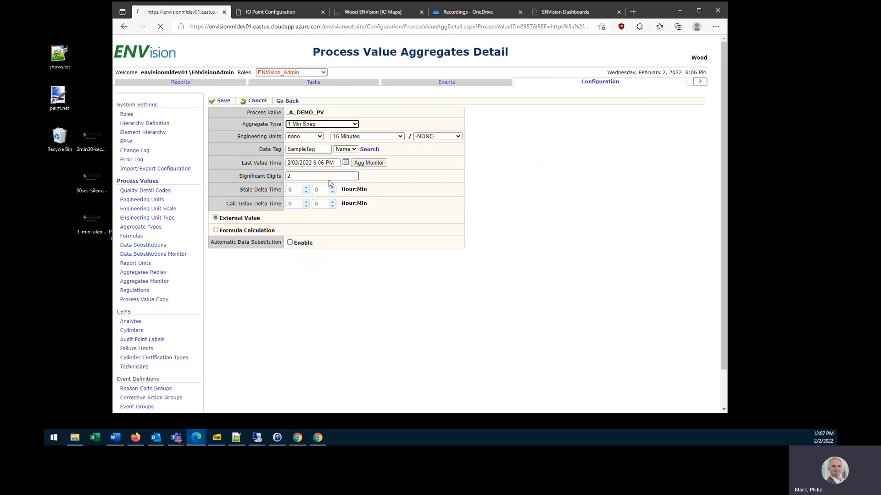
Set the aggregate's engineering units to a multiplier of 1, BTU per Hour.
{"action": "left_click", "coordinate": [319, 137]}
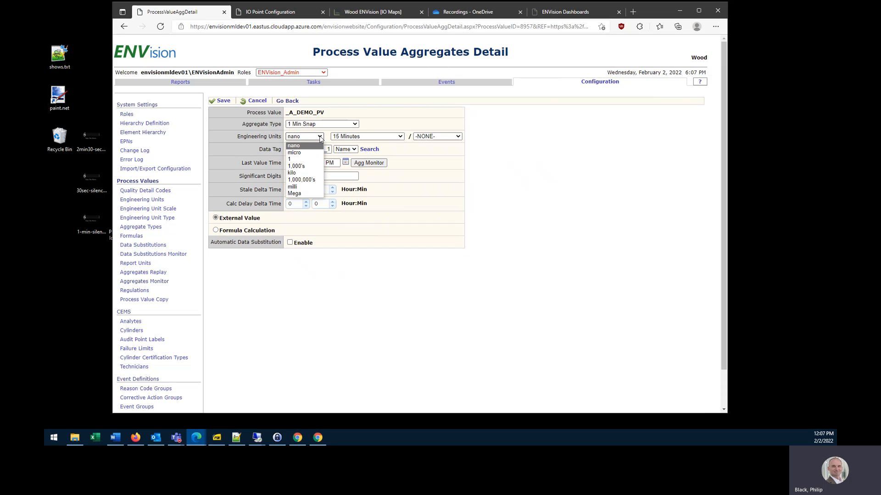
{"action": "left_click", "coordinate": [314, 160]}
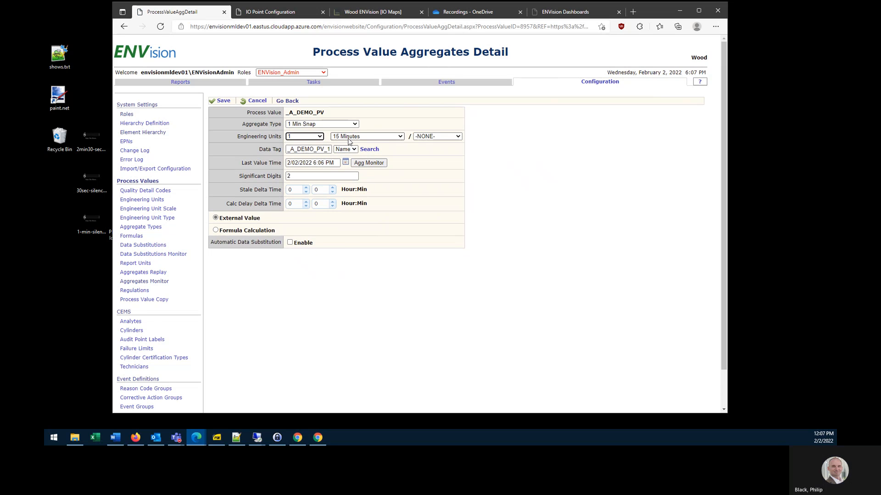
{"action": "left_click", "coordinate": [364, 137]}
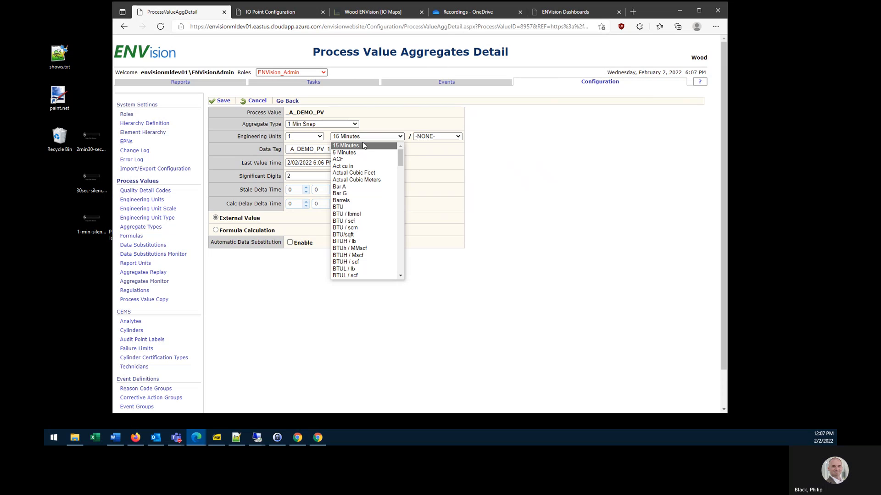
{"action": "left_click", "coordinate": [359, 207]}
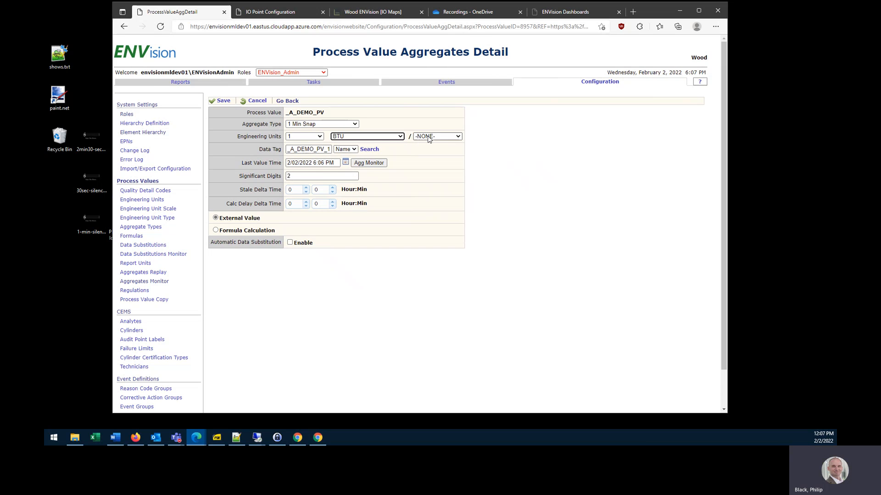
{"action": "left_click", "coordinate": [441, 138]}
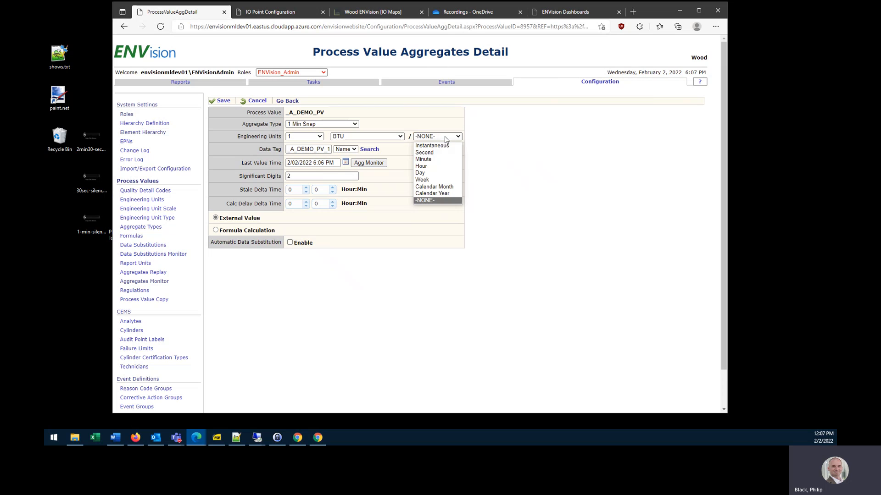
{"action": "left_click", "coordinate": [440, 166]}
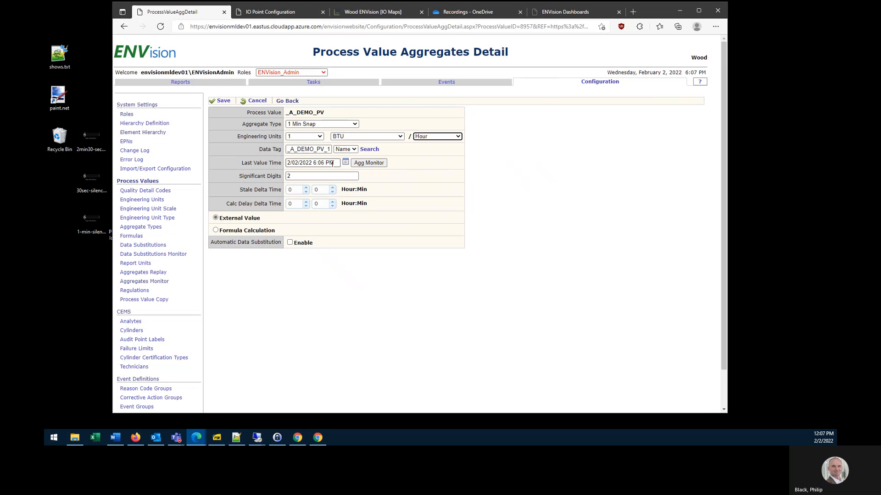
Set the 1 Min Snap aggregate's data tag to PI101.PV and save the aggregate.
{"action": "triple_click", "coordinate": [335, 163]}
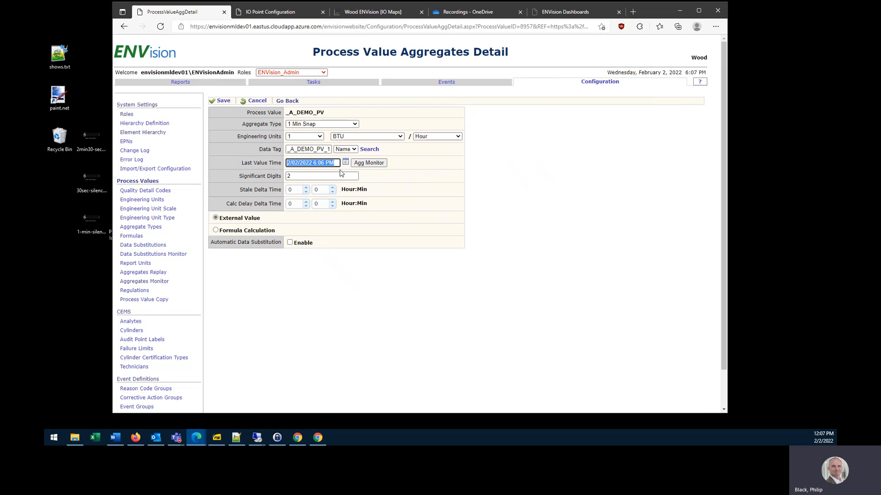
{"action": "left_click", "coordinate": [307, 176]}
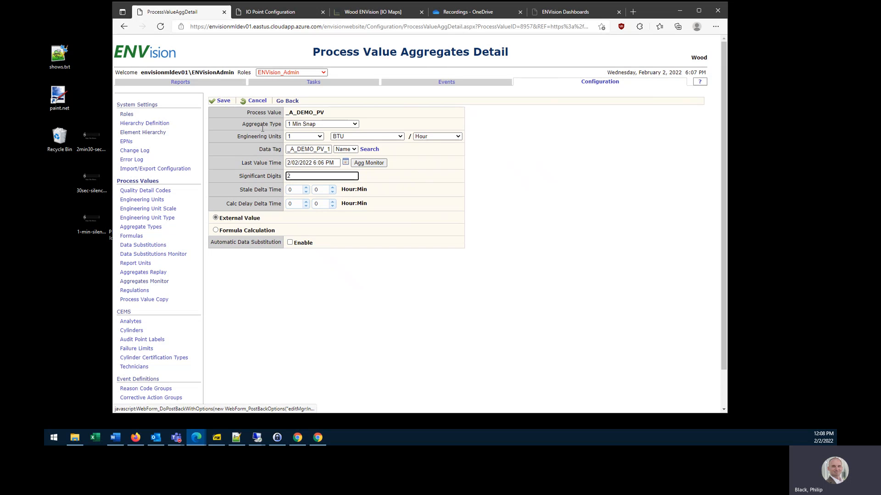
{"action": "double_click", "coordinate": [299, 149]}
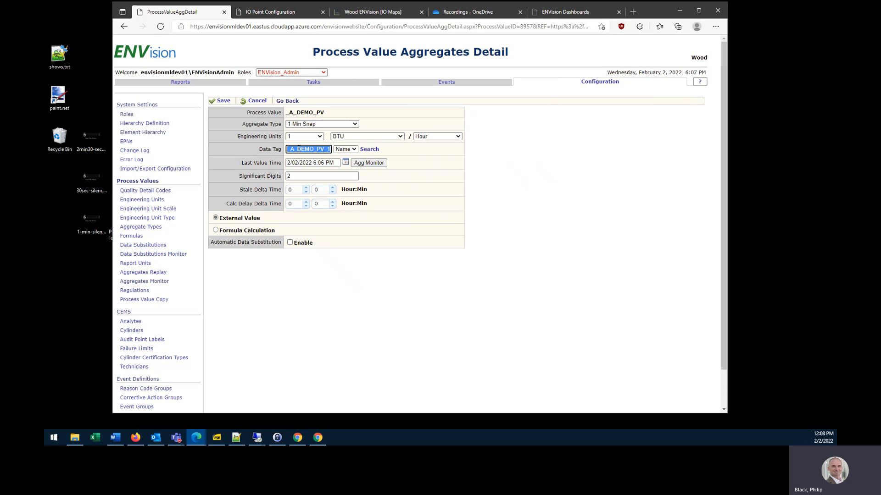
{"action": "type", "text": "PI"}
{"action": "type", "text": "10_PV"}
{"action": "left_click", "coordinate": [223, 102]}
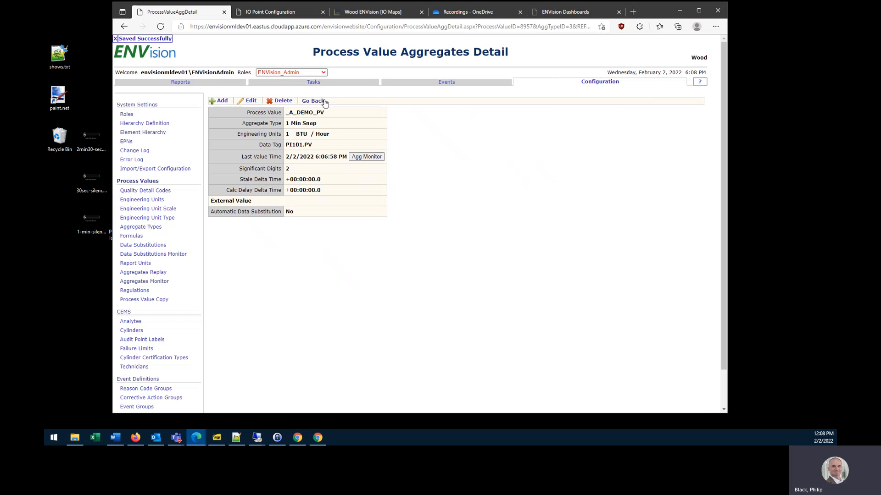
Return to the aggregates of _A_DEMO_PV, then add and save a 15 Min Average aggregate.
{"action": "left_click", "coordinate": [319, 102]}
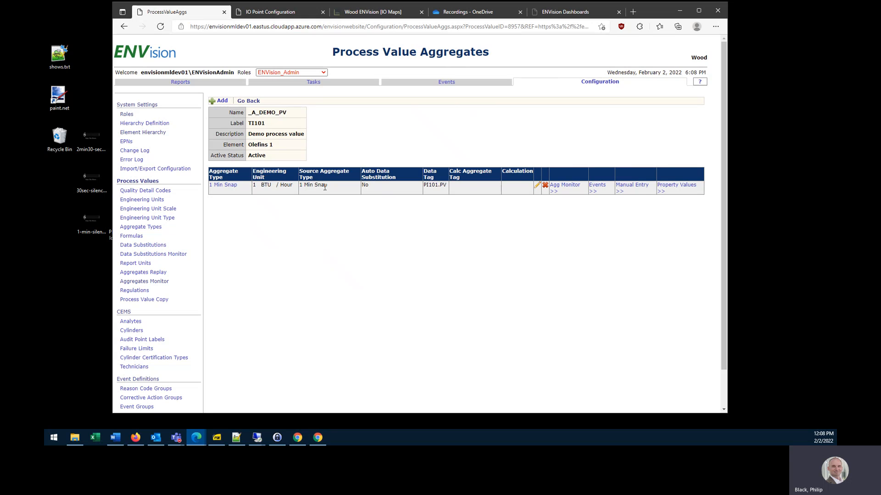
{"action": "left_click", "coordinate": [223, 101]}
{"action": "left_click", "coordinate": [297, 125]}
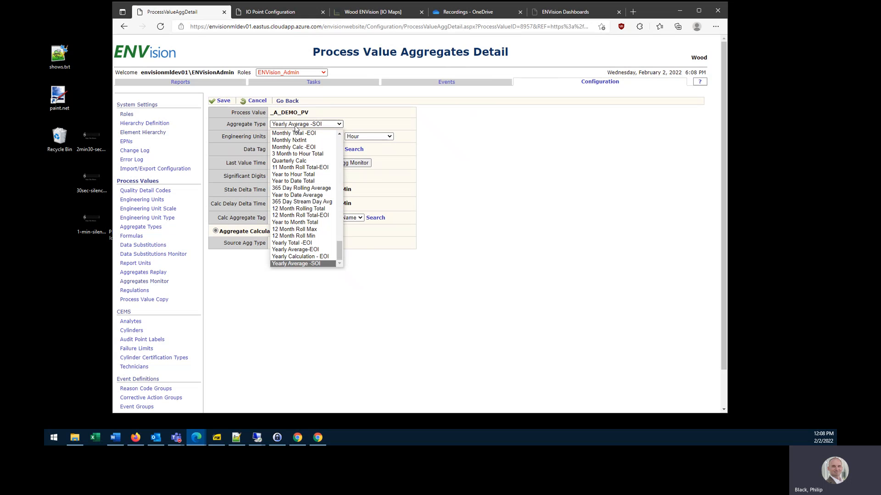
{"action": "scroll", "coordinate": [302, 143], "scroll_direction": "up", "scroll_amount": 10}
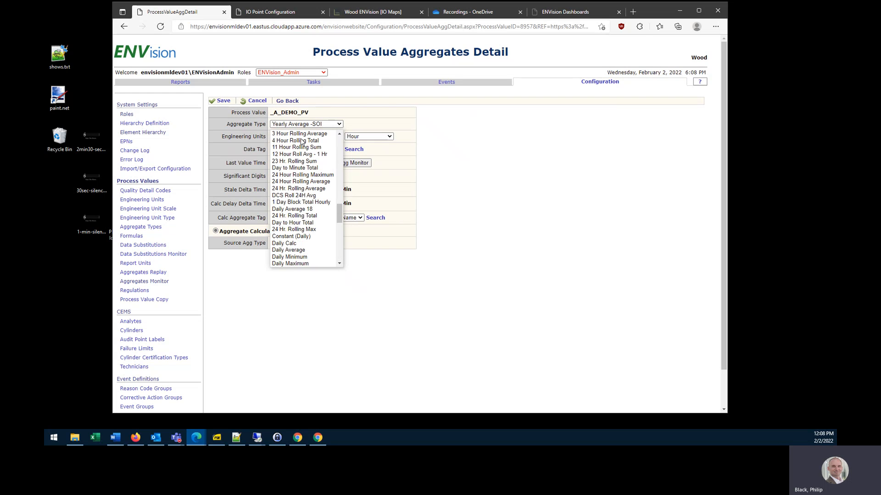
{"action": "scroll", "coordinate": [302, 143], "scroll_direction": "up", "scroll_amount": 3}
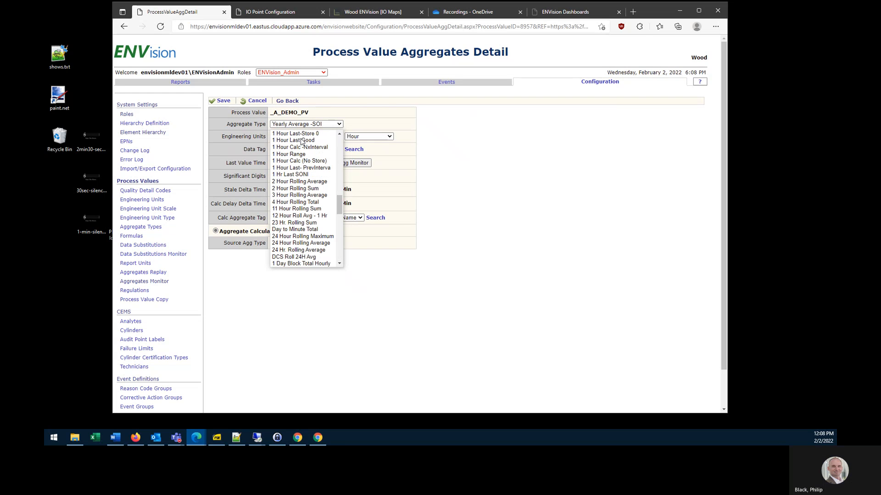
{"action": "scroll", "coordinate": [301, 142], "scroll_direction": "up", "scroll_amount": 6}
{"action": "scroll", "coordinate": [301, 143], "scroll_direction": "up", "scroll_amount": 7}
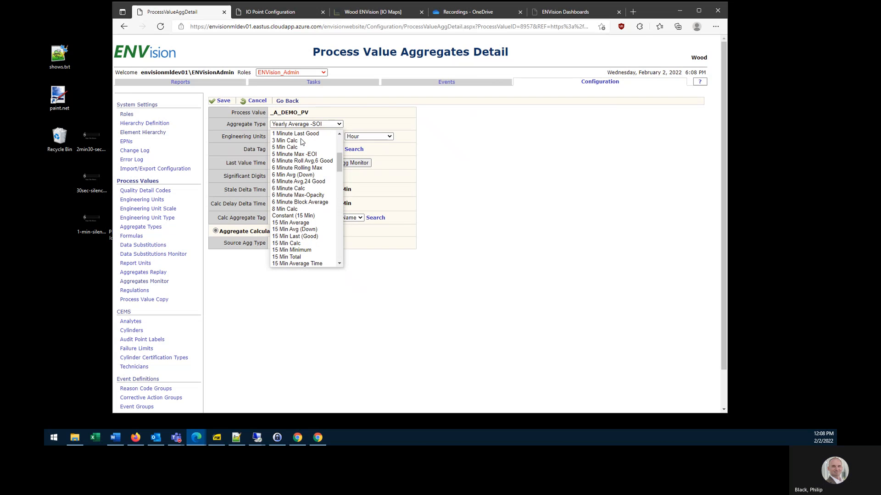
{"action": "scroll", "coordinate": [301, 142], "scroll_direction": "down", "scroll_amount": 2}
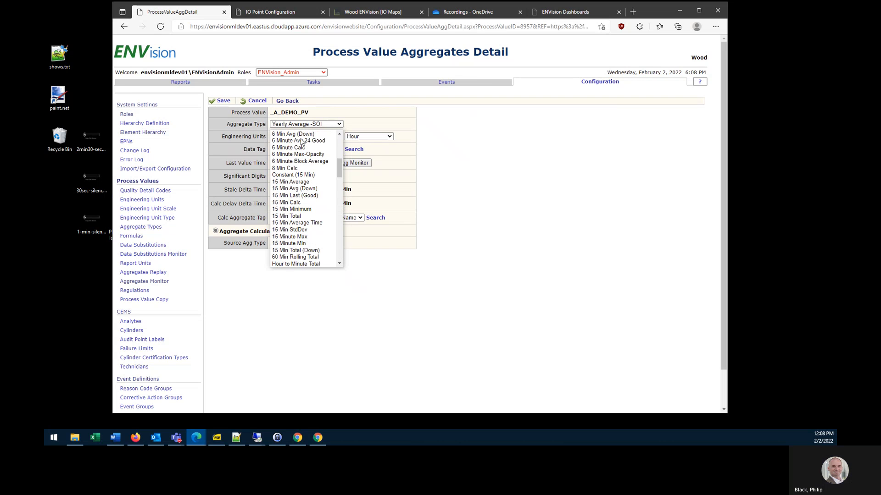
{"action": "left_click", "coordinate": [307, 182]}
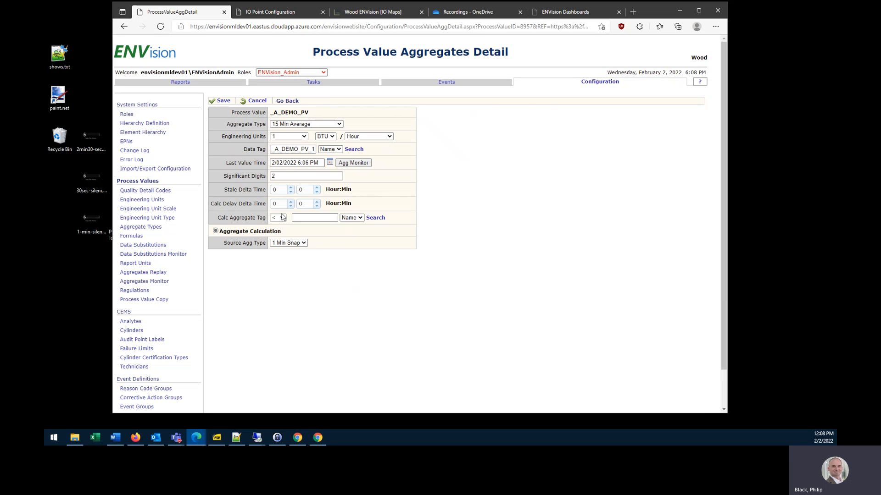
{"action": "left_click", "coordinate": [222, 101]}
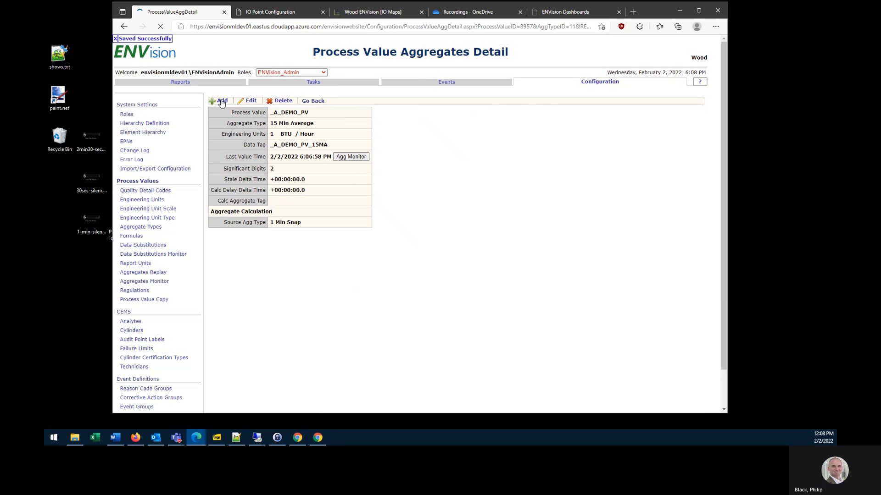
Add another aggregate to _A_DEMO_PV with the aggregate type 1 Hour Avg.
{"action": "left_click", "coordinate": [221, 103]}
{"action": "left_click", "coordinate": [285, 125]}
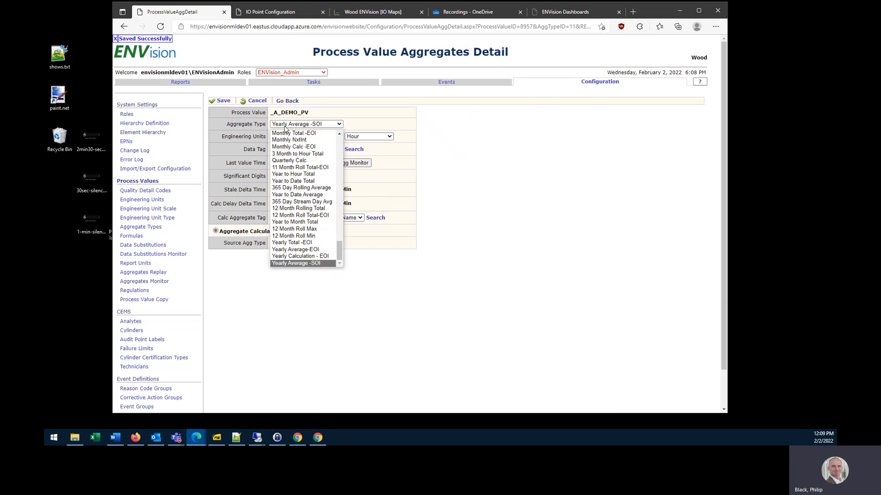
{"action": "scroll", "coordinate": [296, 165], "scroll_direction": "up", "scroll_amount": 4}
{"action": "scroll", "coordinate": [296, 166], "scroll_direction": "up", "scroll_amount": 15}
{"action": "scroll", "coordinate": [296, 166], "scroll_direction": "down", "scroll_amount": 2}
{"action": "left_click", "coordinate": [299, 149]}
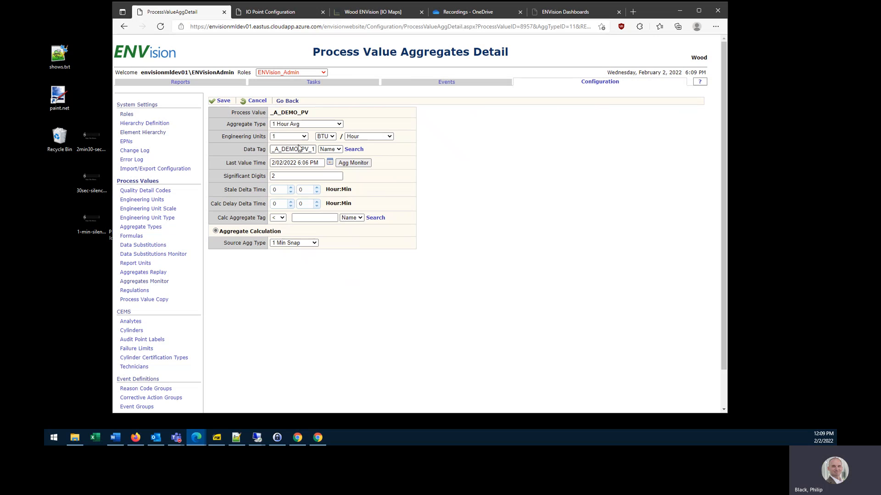
Set the source aggregate type to 15 Min Average, save the 1 Hour Avg aggregate and return to the aggregates list.
{"action": "left_click", "coordinate": [315, 243]}
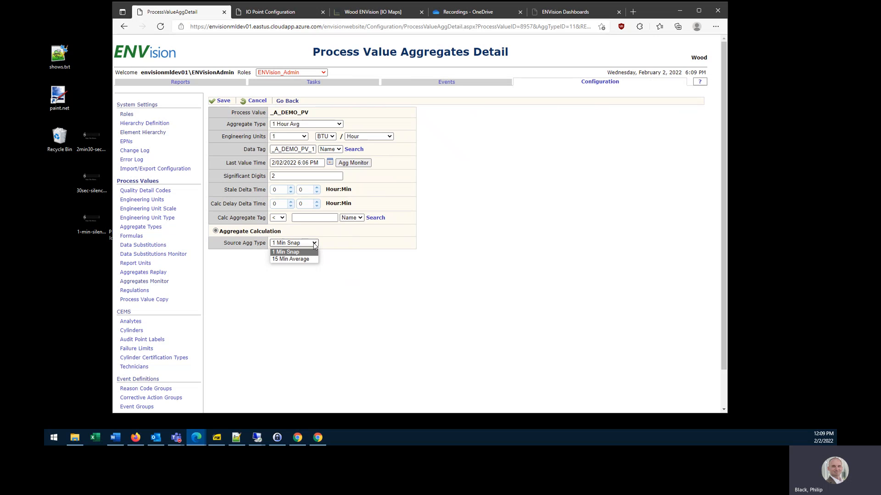
{"action": "left_click", "coordinate": [308, 259]}
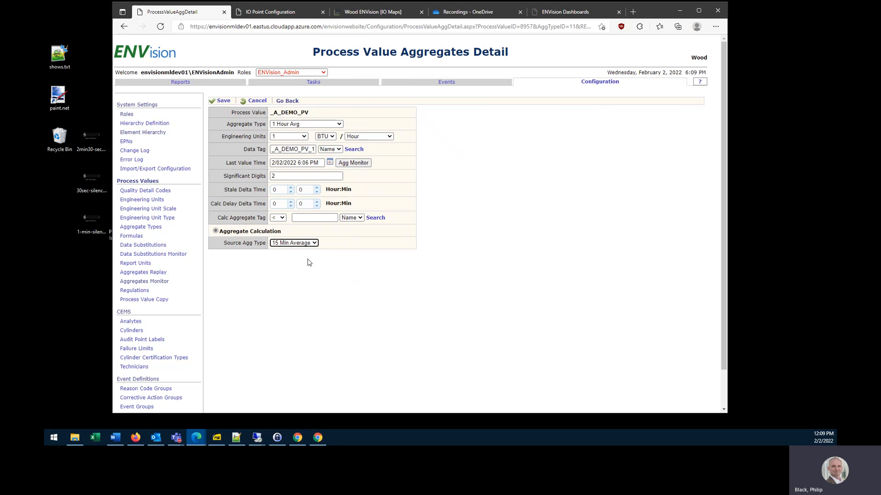
{"action": "left_click", "coordinate": [223, 102]}
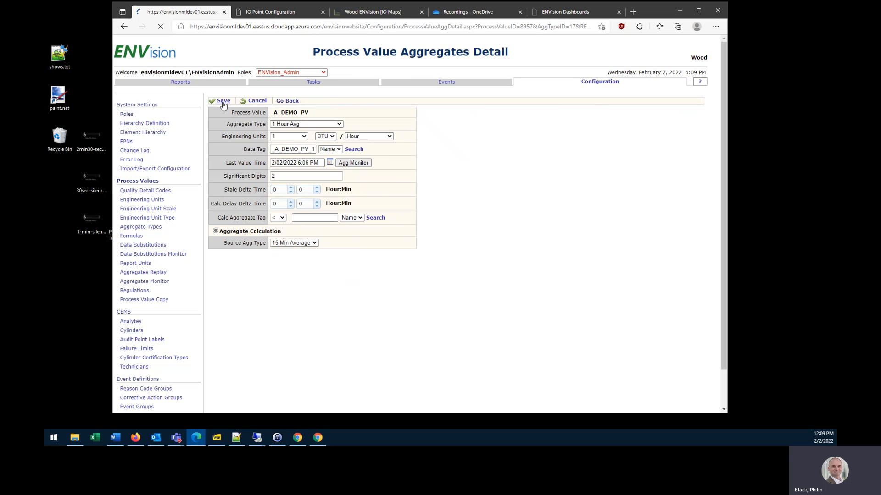
{"action": "left_click", "coordinate": [317, 102]}
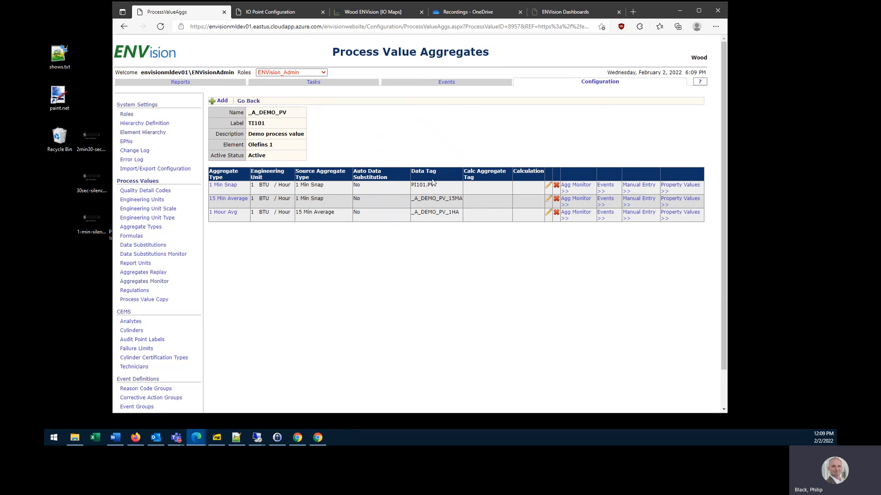
Switch to the IO Point Configuration page of the DataSync website and highlight envisiondswebsite in its address.
{"action": "left_click", "coordinate": [563, 13]}
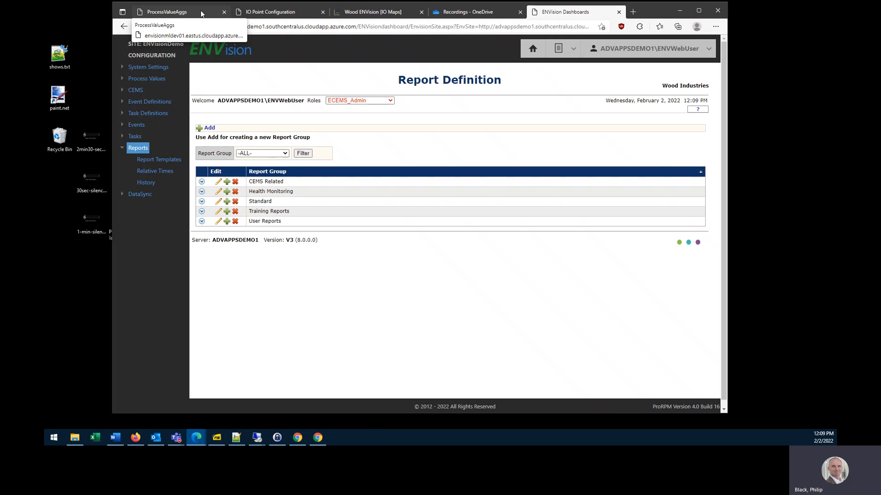
{"action": "left_click", "coordinate": [200, 12]}
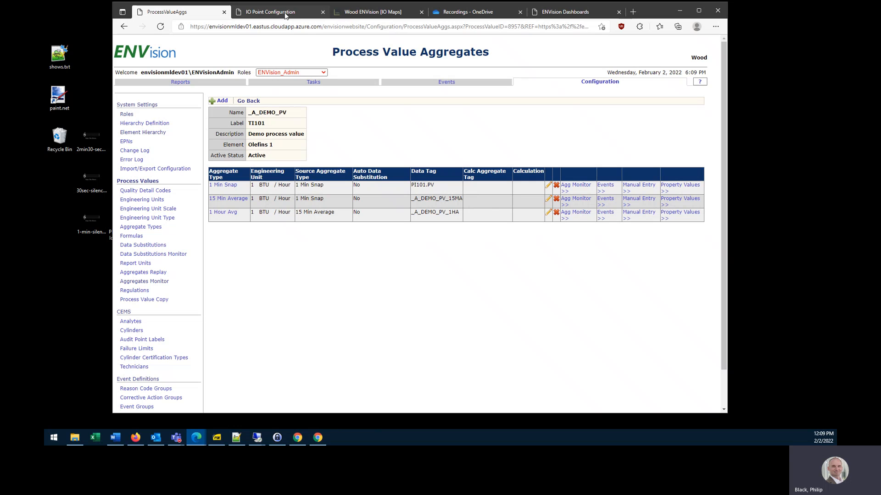
{"action": "left_click", "coordinate": [305, 14]}
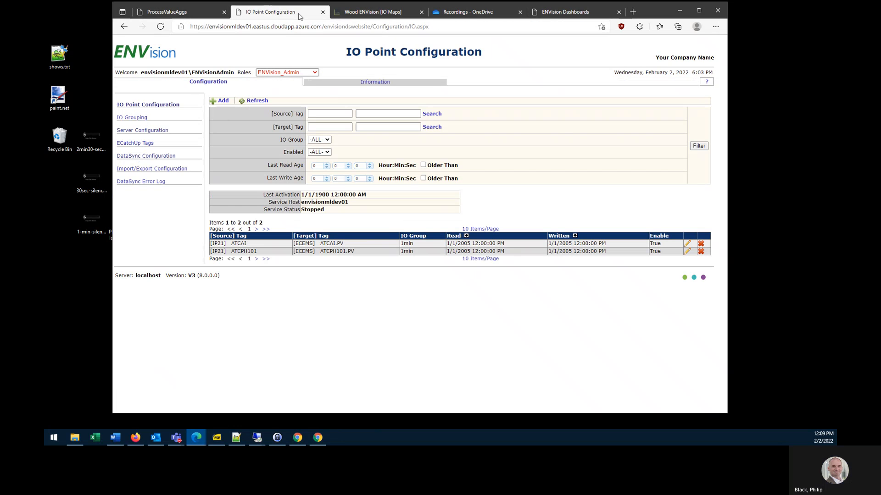
{"action": "left_click_drag", "start_coordinate": [370, 26], "coordinate": [325, 31]}
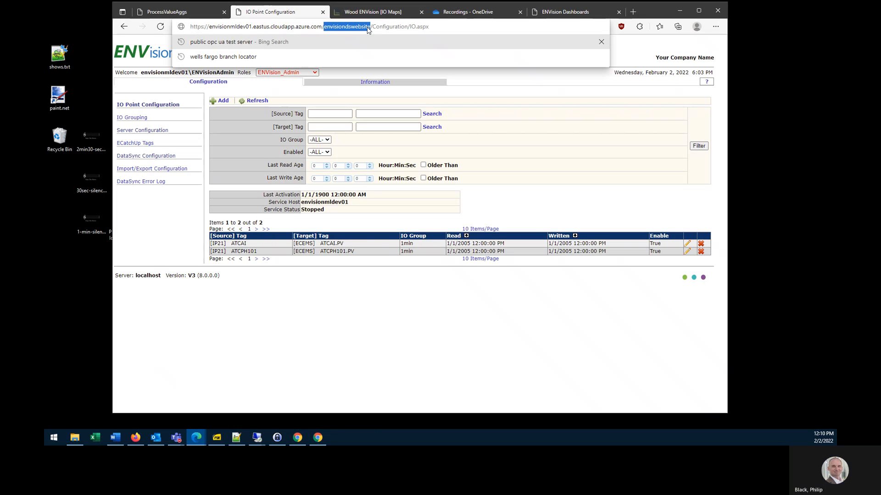
{"action": "left_click", "coordinate": [477, 77]}
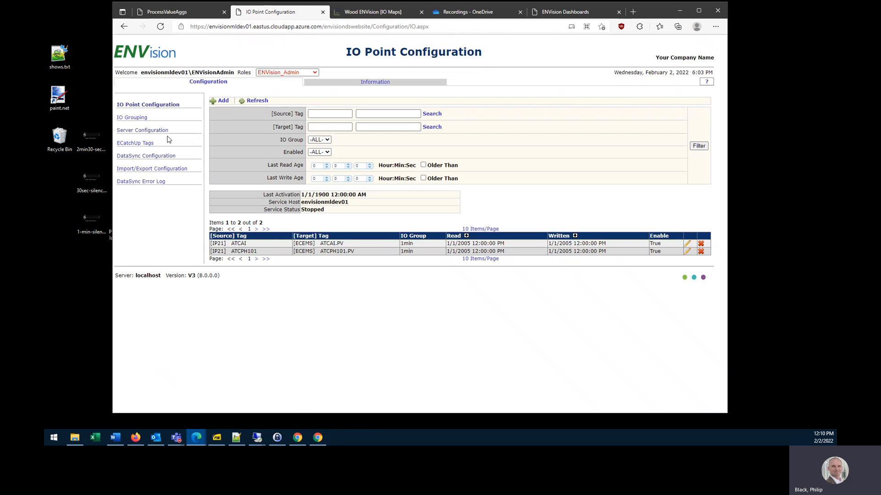
Add a new ECatchUp tag with the server alias IP21.
{"action": "left_click", "coordinate": [145, 147]}
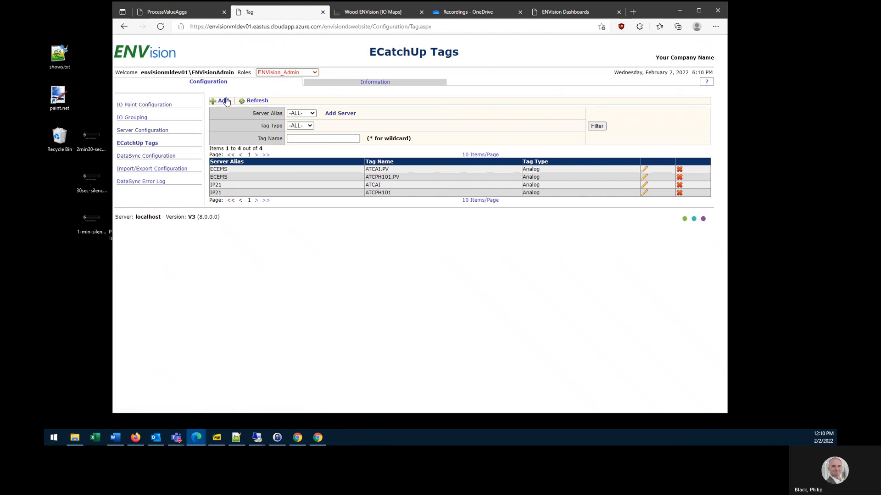
{"action": "left_click", "coordinate": [223, 101]}
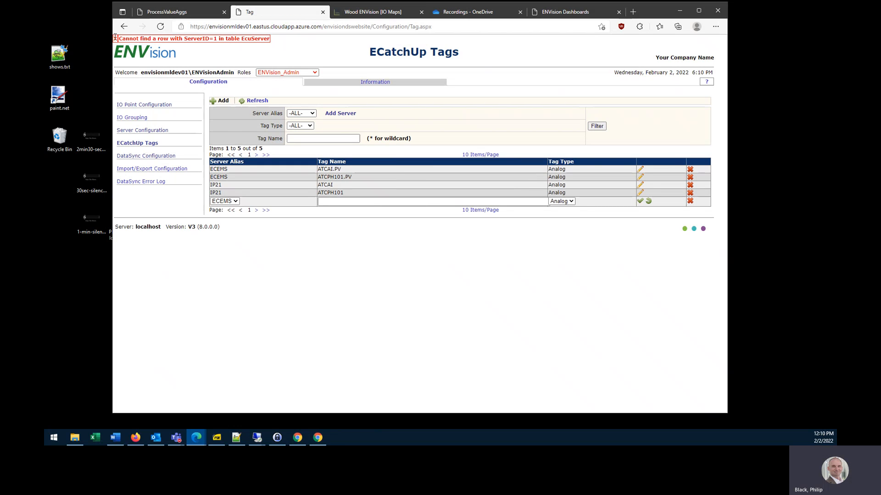
{"action": "left_click", "coordinate": [235, 201]}
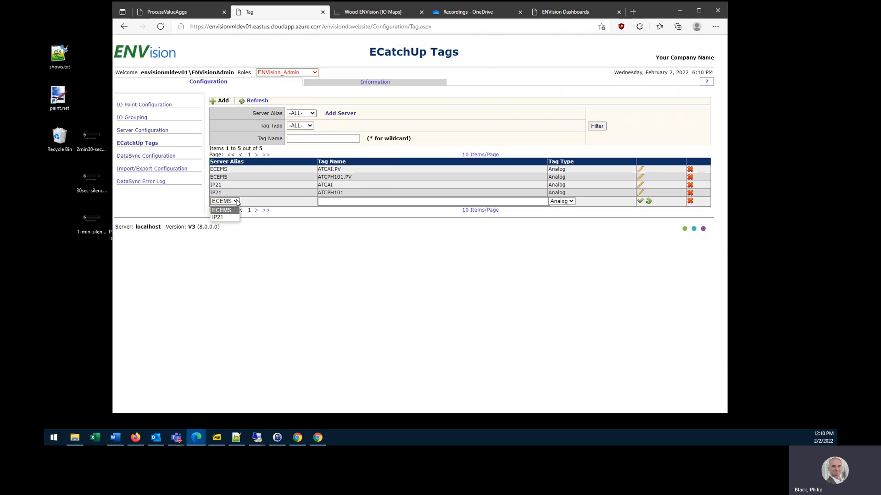
{"action": "left_click", "coordinate": [236, 201]}
{"action": "left_click", "coordinate": [236, 201]}
{"action": "left_click", "coordinate": [232, 218]}
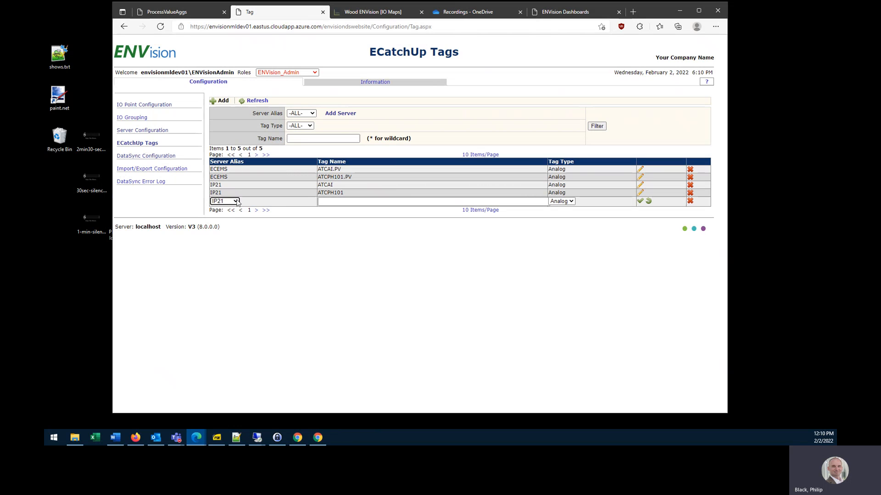
Copy the 1 Min Snap data tag PI101.PV from the process value aggregates as the new IP21 tag's name and save it.
{"action": "left_click", "coordinate": [196, 14]}
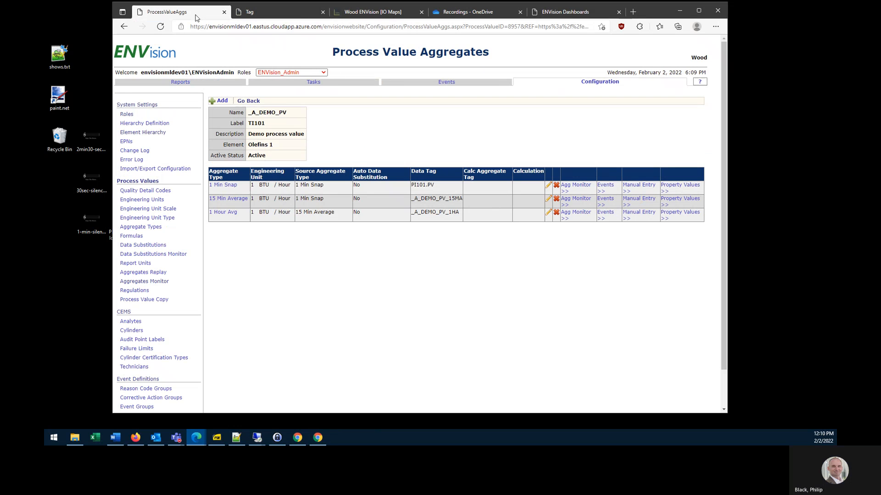
{"action": "left_click_drag", "start_coordinate": [436, 186], "coordinate": [412, 184]}
{"action": "key", "text": "ctrl+c"}
{"action": "left_click", "coordinate": [293, 10]}
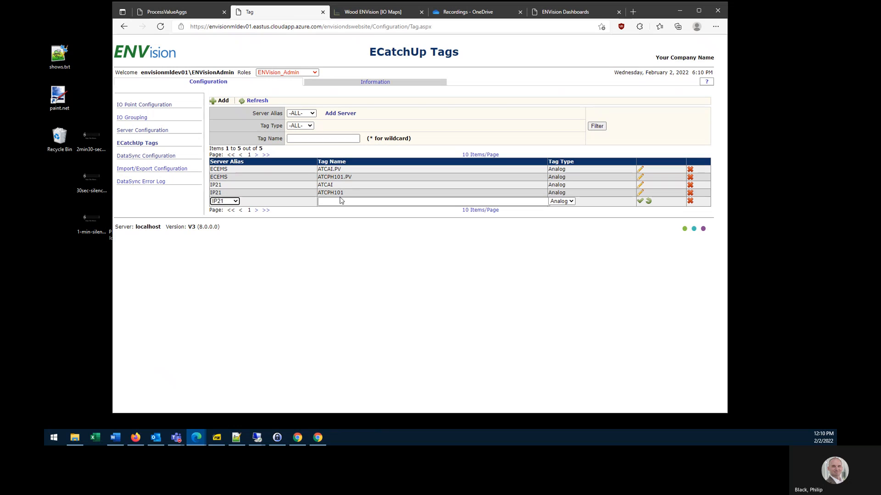
{"action": "left_click", "coordinate": [379, 201]}
{"action": "key", "text": "ctrl+v"}
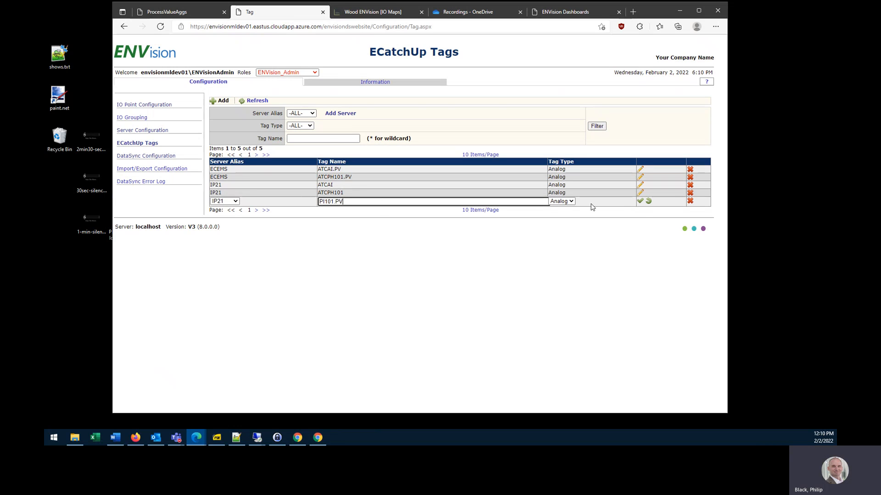
{"action": "left_click", "coordinate": [640, 202]}
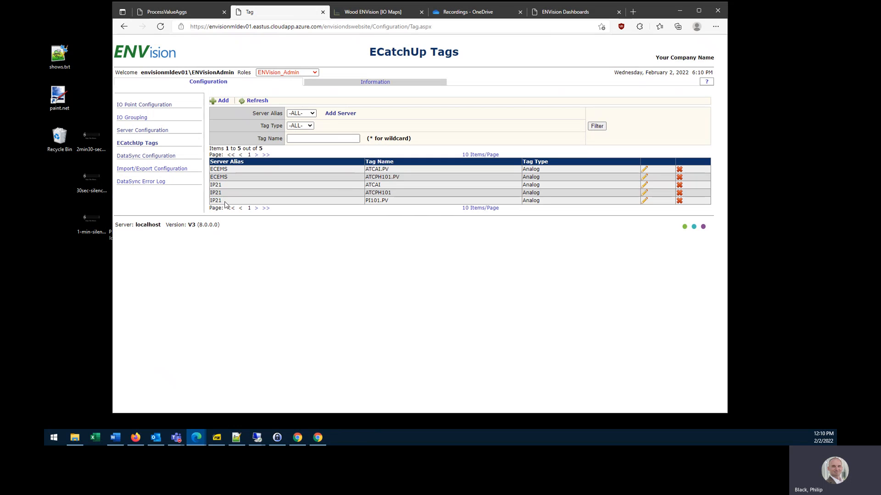
Add and save a second ECatchUp tag named PI101.PV with the server alias ECEMS.
{"action": "left_click", "coordinate": [222, 102]}
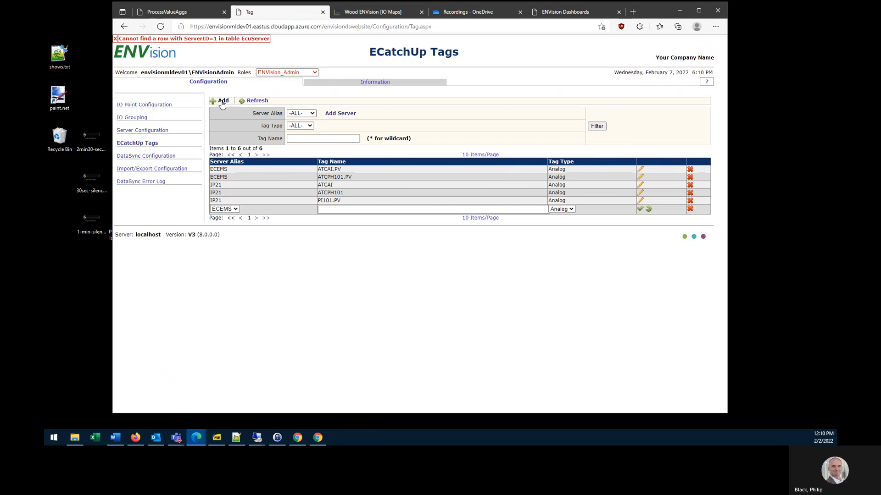
{"action": "left_click", "coordinate": [236, 209]}
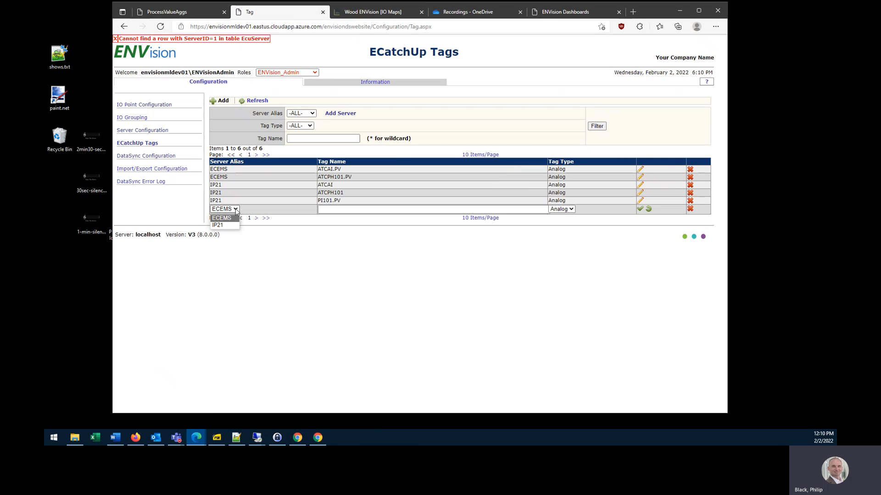
{"action": "left_click", "coordinate": [235, 210]}
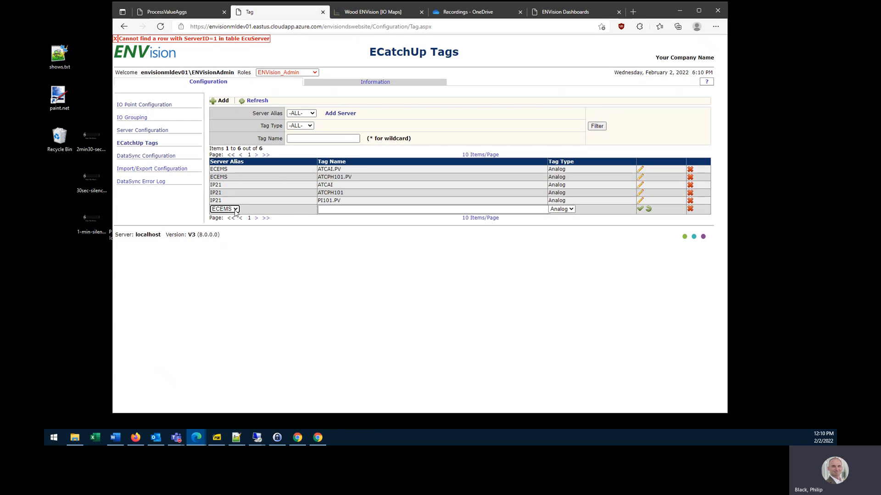
{"action": "left_click", "coordinate": [348, 210]}
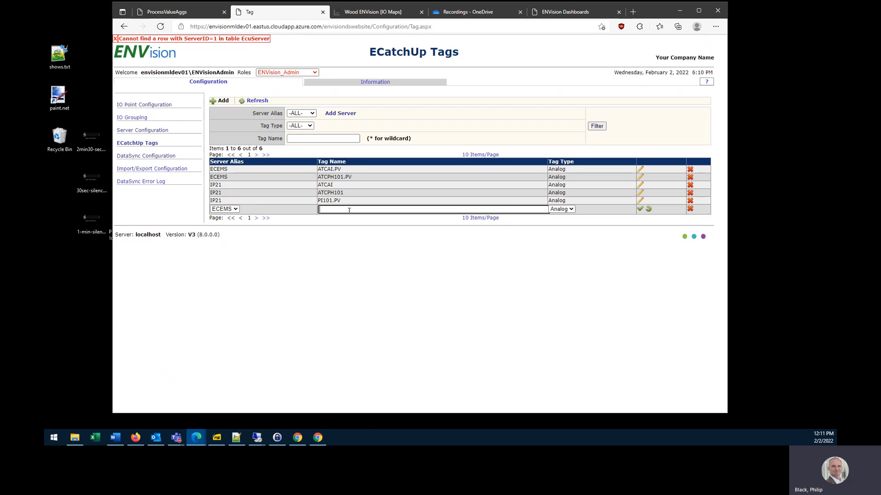
{"action": "type", "text": "PI101.PV"}
{"action": "left_click", "coordinate": [640, 209]}
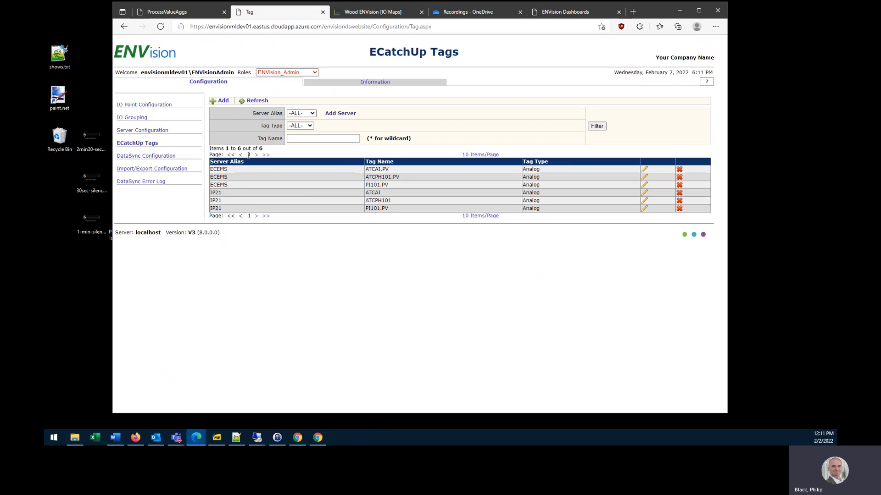
Add a new IO point, search source tags for *101* and select the IP21 tag PI101.PV as its source.
{"action": "left_click", "coordinate": [155, 108]}
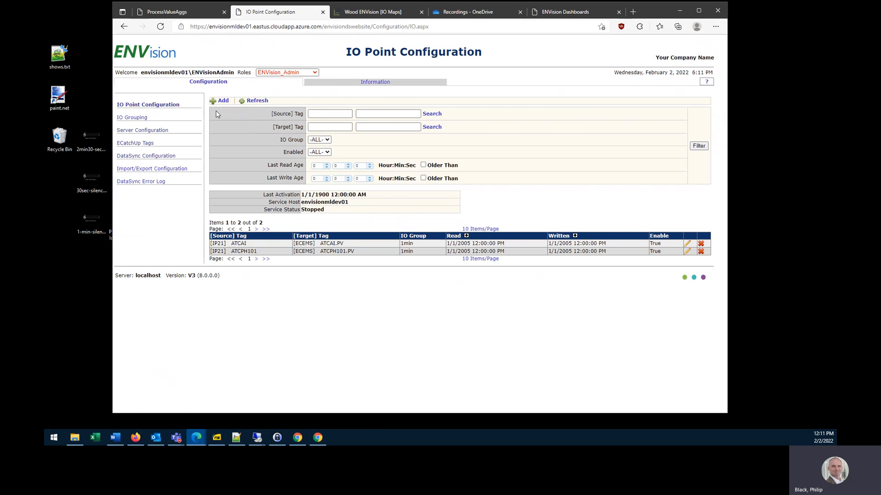
{"action": "left_click", "coordinate": [224, 104]}
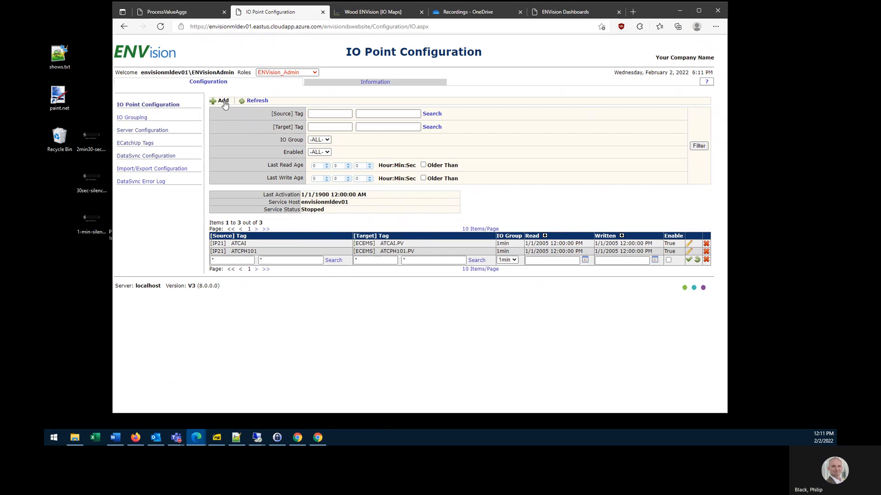
{"action": "left_click", "coordinate": [231, 262]}
{"action": "left_click", "coordinate": [227, 260]}
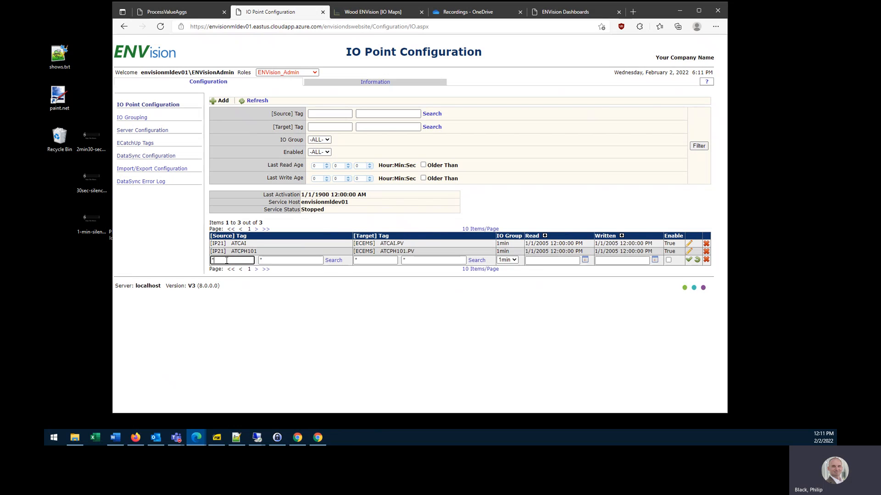
{"action": "left_click", "coordinate": [271, 261]}
{"action": "left_click", "coordinate": [220, 261]}
{"action": "left_click", "coordinate": [273, 261]}
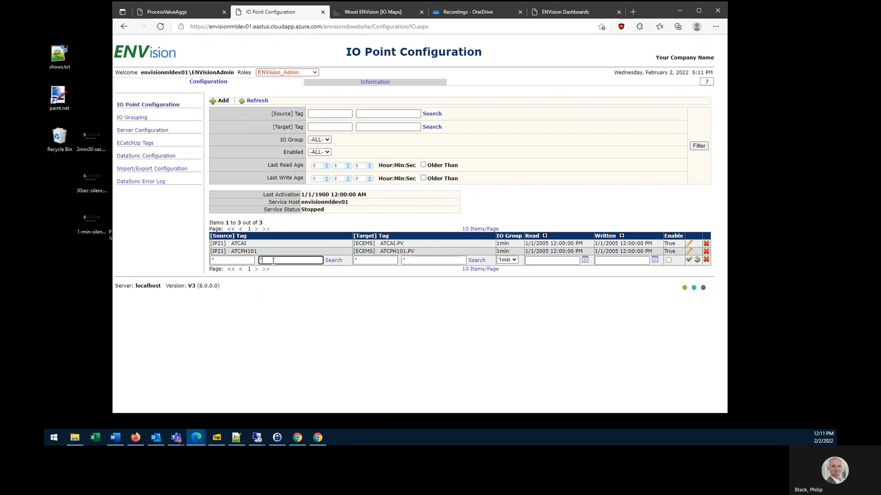
{"action": "type", "text": "10"}
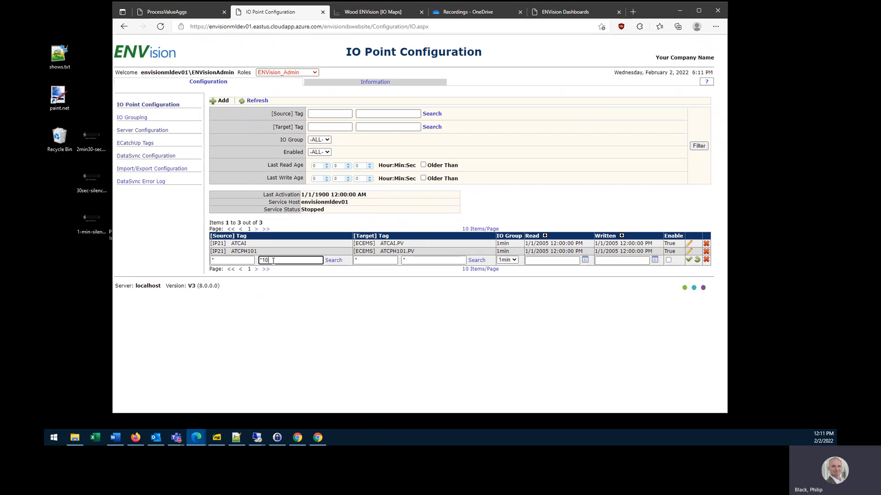
{"action": "type", "text": "1*"}
{"action": "left_click", "coordinate": [327, 261]}
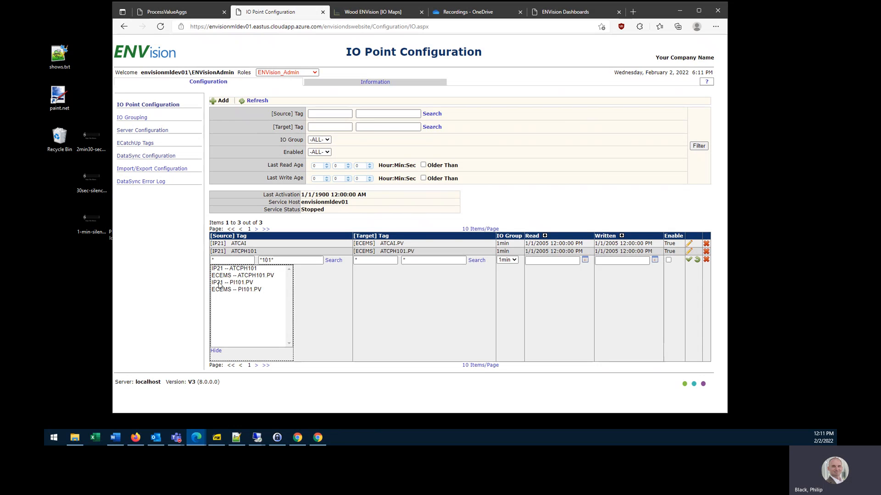
{"action": "left_click", "coordinate": [237, 285]}
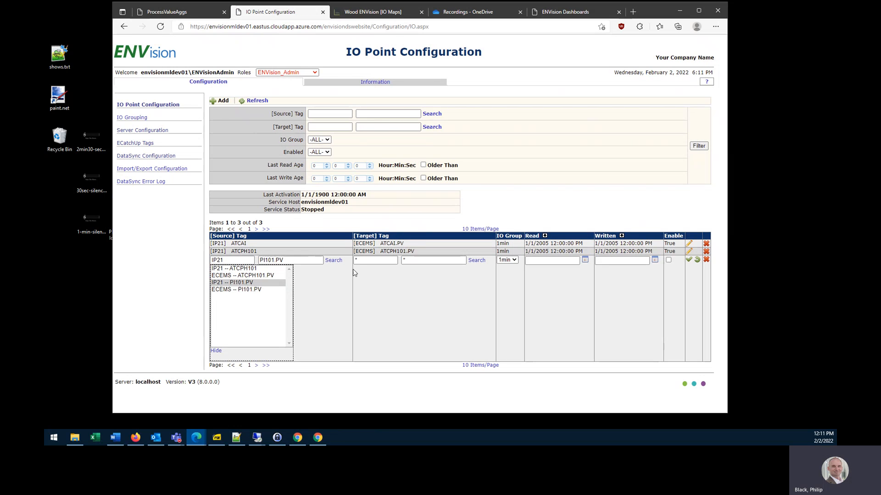
Search target tags for *101* and select the ECEMS tag PI101.PV as the IO point's target.
{"action": "left_click", "coordinate": [368, 262]}
{"action": "left_click", "coordinate": [413, 260]}
{"action": "type", "text": "101"}
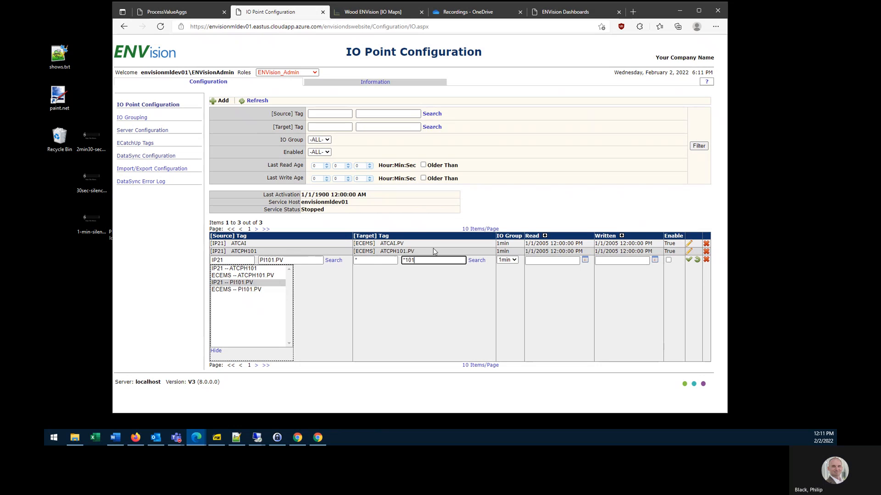
{"action": "left_click", "coordinate": [477, 260]}
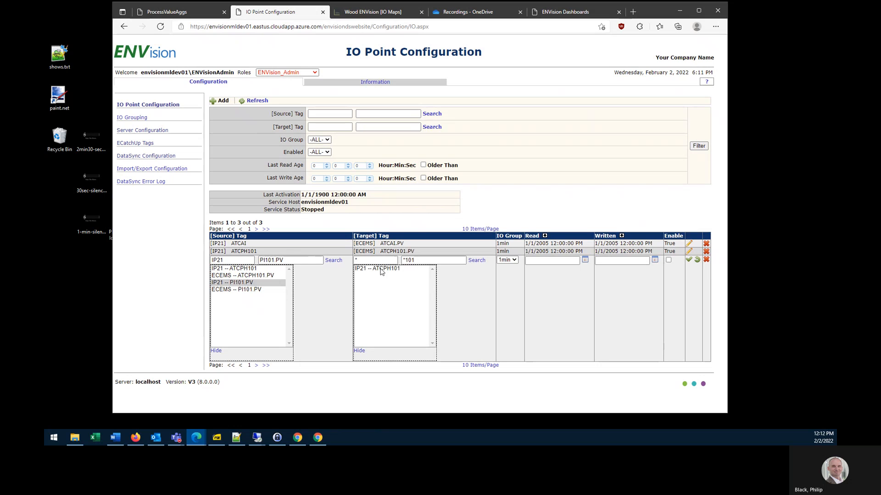
{"action": "left_click", "coordinate": [415, 261]}
{"action": "type", "text": "*"}
{"action": "left_click", "coordinate": [475, 261]}
{"action": "left_click", "coordinate": [382, 290]}
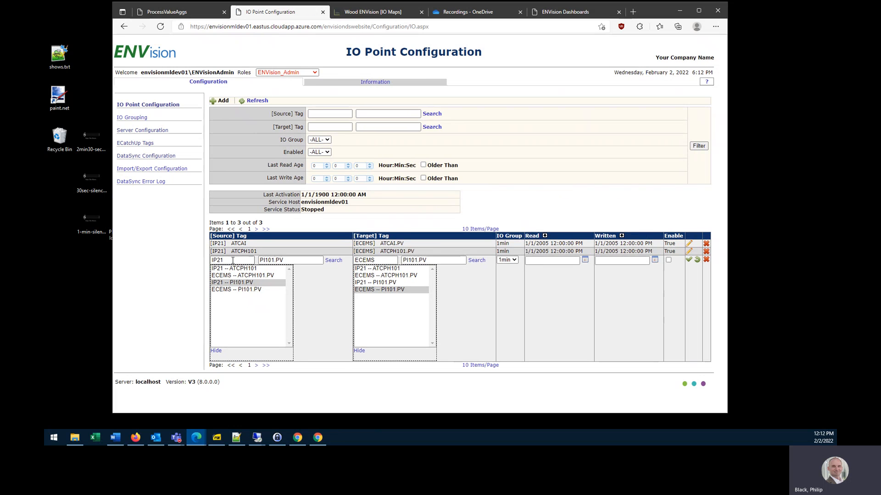
Set the Read date of the new PI101.PV IO point to 2/1/2022.
{"action": "double_click", "coordinate": [214, 261]}
{"action": "left_click", "coordinate": [380, 260]}
{"action": "left_click", "coordinate": [515, 260]}
{"action": "left_click", "coordinate": [550, 261]}
{"action": "type", "text": "2/2/"}
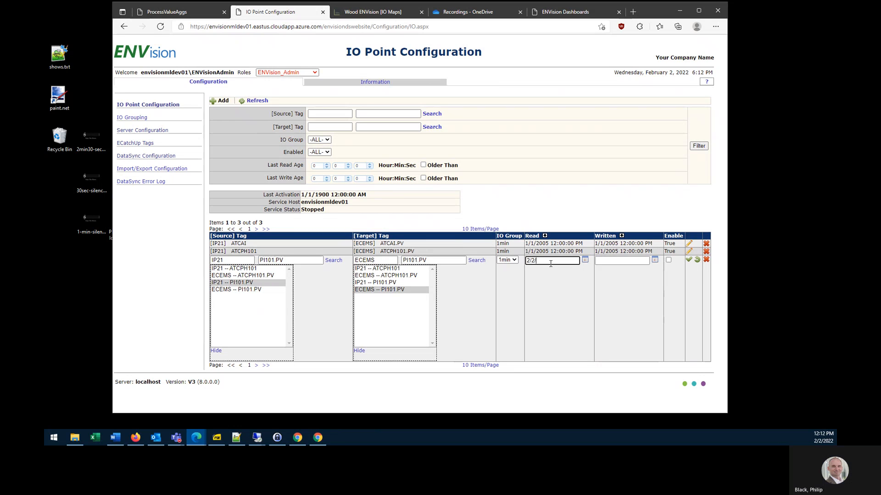
{"action": "type", "text": "20"}
{"action": "key", "text": "BackSpace"}
{"action": "key", "text": "BackSpace"}
{"action": "type", "text": "1/2022"}
{"action": "key", "text": "Tab"}
Set the IO point's Written date to 2/1/2022, enable the point and save it.
{"action": "type", "text": "2/1/20"}
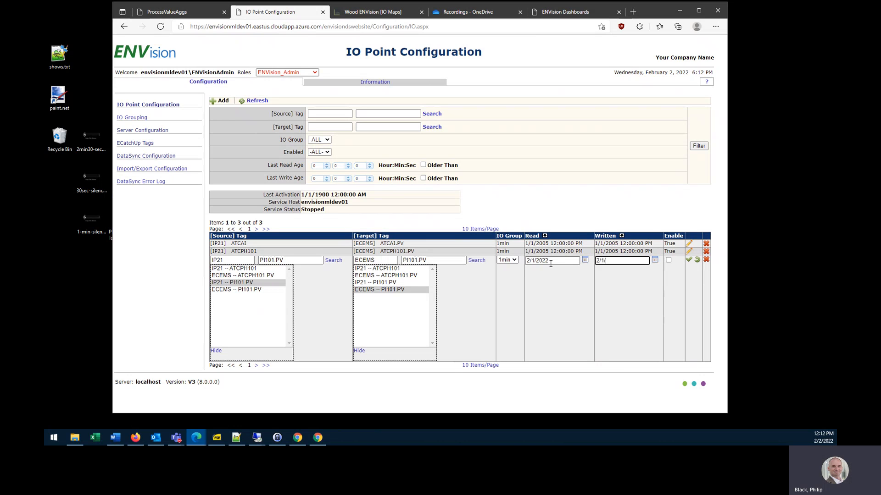
{"action": "type", "text": "22"}
{"action": "left_click", "coordinate": [669, 260]}
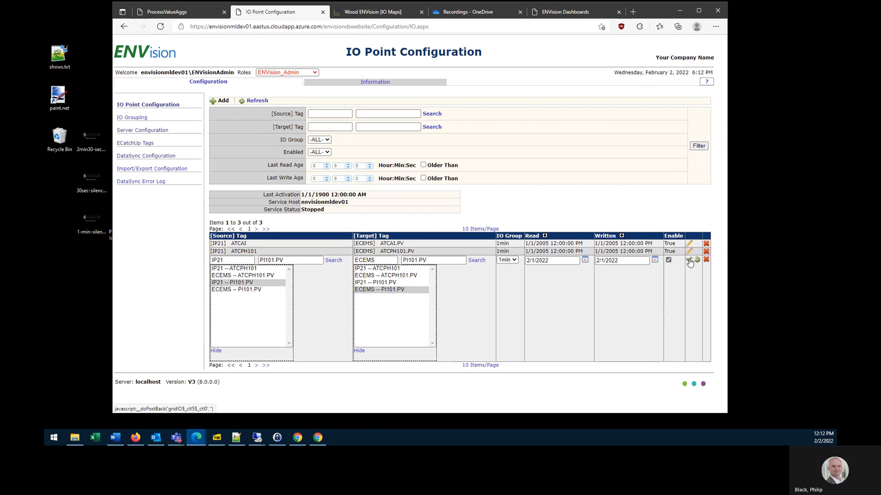
{"action": "left_click", "coordinate": [690, 260]}
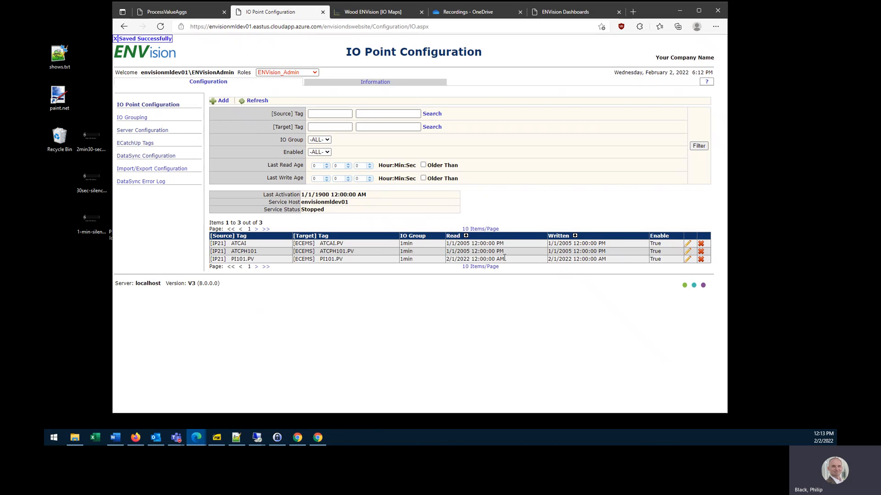
Review the service's last activation and the Read and Written times of the PI101.PV IO point.
{"action": "left_click_drag", "start_coordinate": [375, 195], "coordinate": [301, 195]}
{"action": "left_click_drag", "start_coordinate": [515, 259], "coordinate": [450, 262]}
{"action": "left_click", "coordinate": [609, 260]}
{"action": "left_click_drag", "start_coordinate": [609, 260], "coordinate": [546, 260]}
Open the 1 Min Snap aggregate detail of _A_DEMO_PV and check its Last Value Time.
{"action": "left_click", "coordinate": [196, 14]}
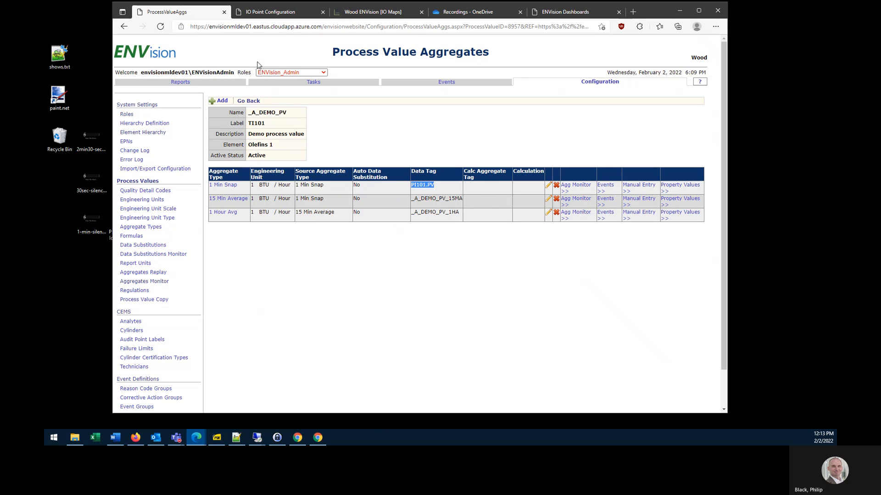
{"action": "left_click", "coordinate": [229, 186]}
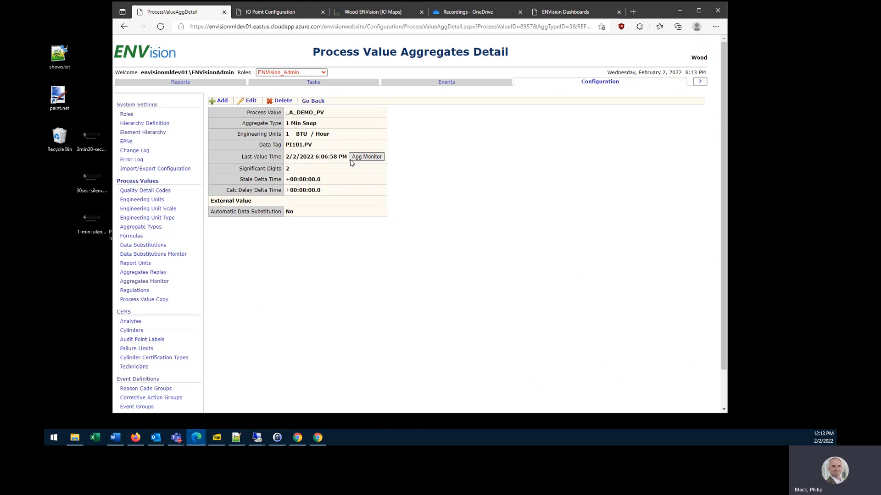
{"action": "left_click_drag", "start_coordinate": [348, 157], "coordinate": [276, 150]}
{"action": "left_click", "coordinate": [310, 157]}
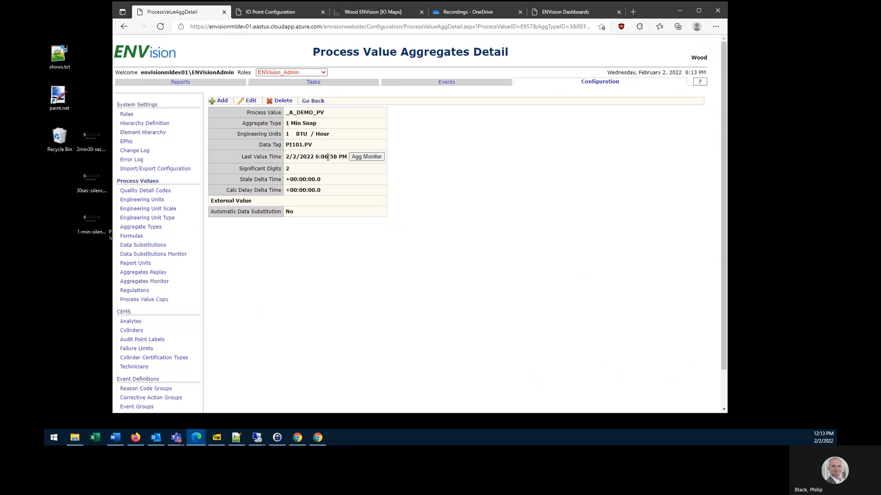
Compare the PI101.PV IO point's Read and Written times with the 1 Min Snap aggregate's Last Value Time.
{"action": "left_click", "coordinate": [275, 11]}
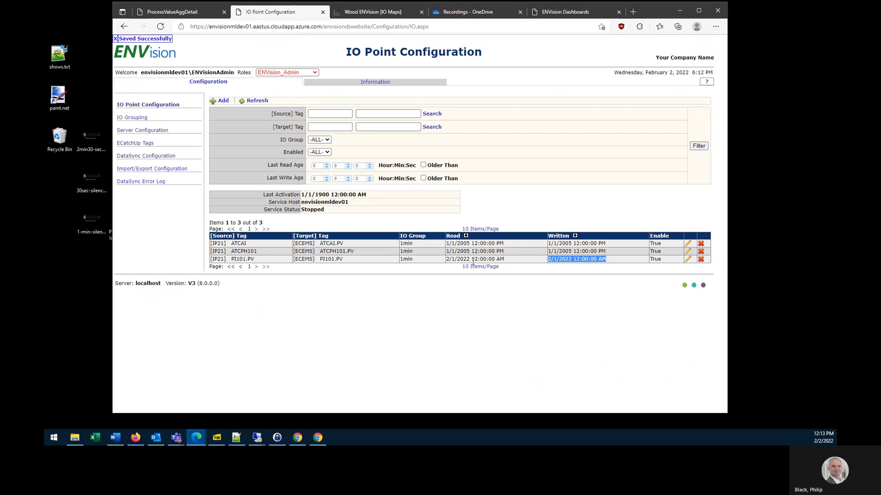
{"action": "left_click", "coordinate": [174, 12]}
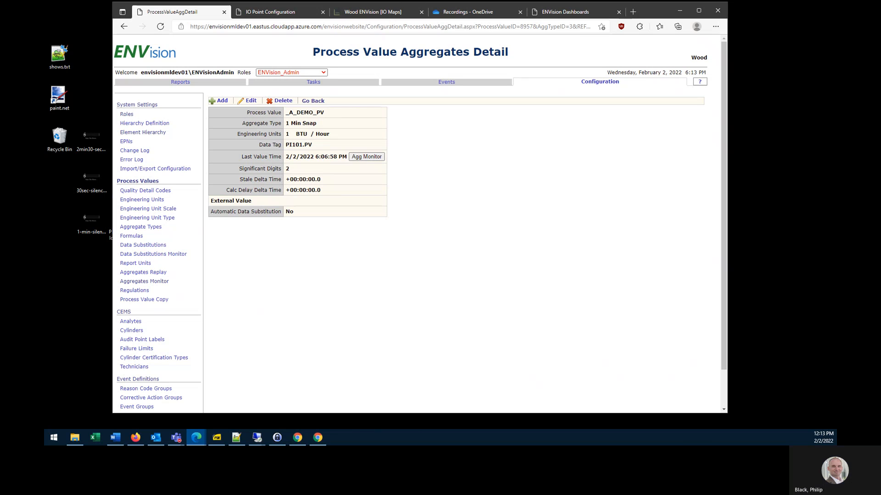
{"action": "key", "text": "alt+Tab"}
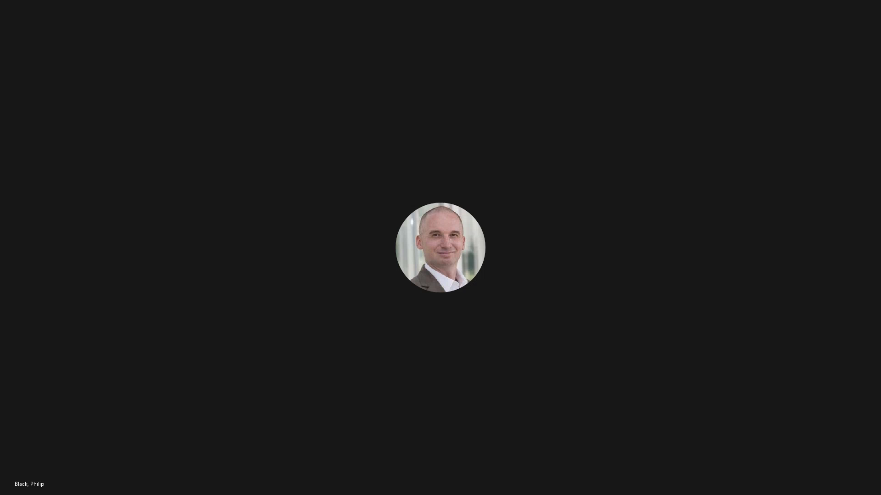